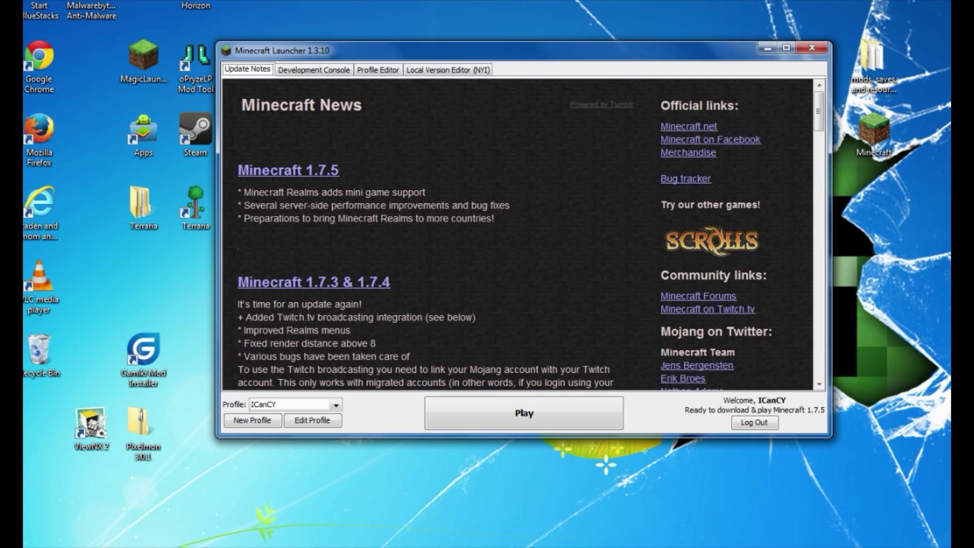
# Step: Set the launcher profile's version to release 1.7.2 and save the profile
pyautogui.moveTo(570, 50)
pyautogui.mouseDown()
pyautogui.moveTo(583, 55)
pyautogui.moveTo(575, 53)
pyautogui.mouseUp()
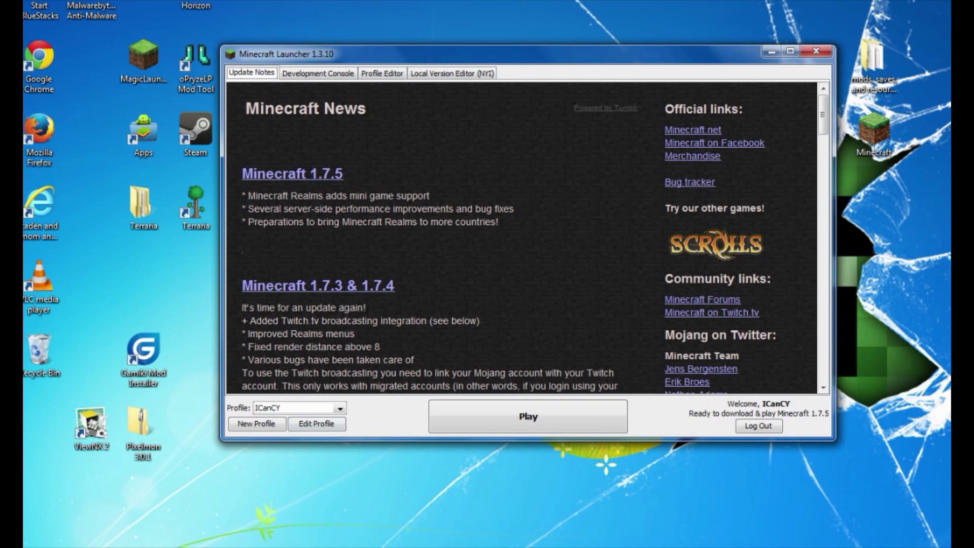
pyautogui.click(317, 424)
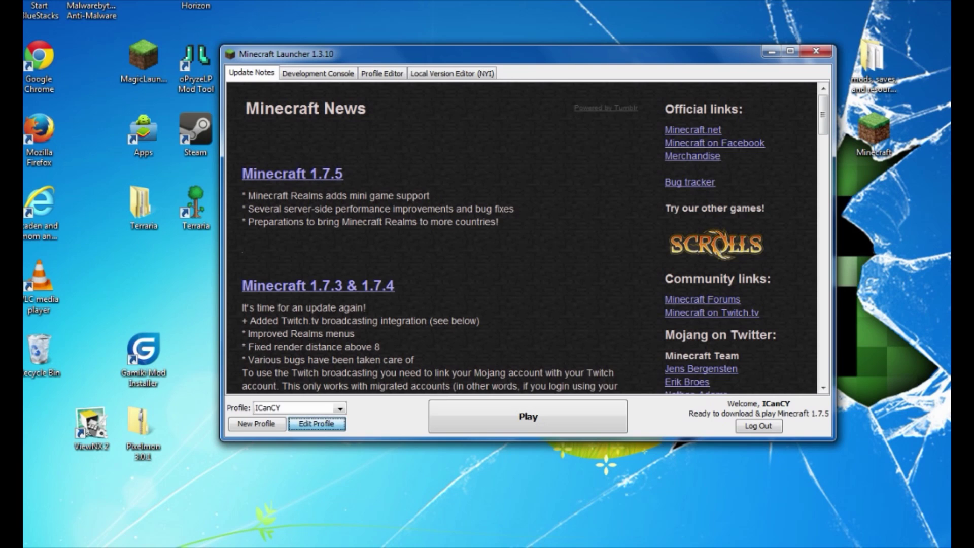
pyautogui.click(317, 424)
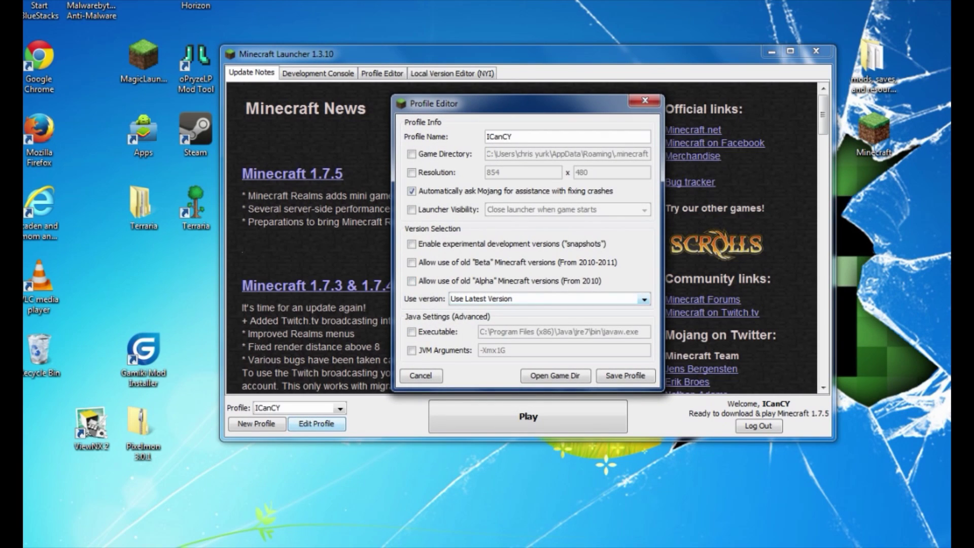
pyautogui.click(644, 299)
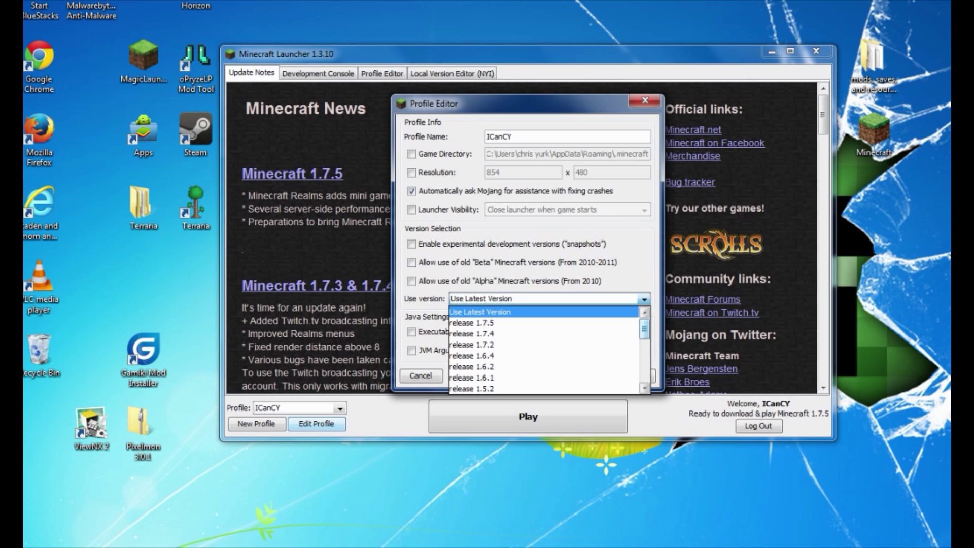
pyautogui.press('Down')
pyautogui.press('Down')
pyautogui.press('Down')
pyautogui.press('Down')
pyautogui.press('Up')
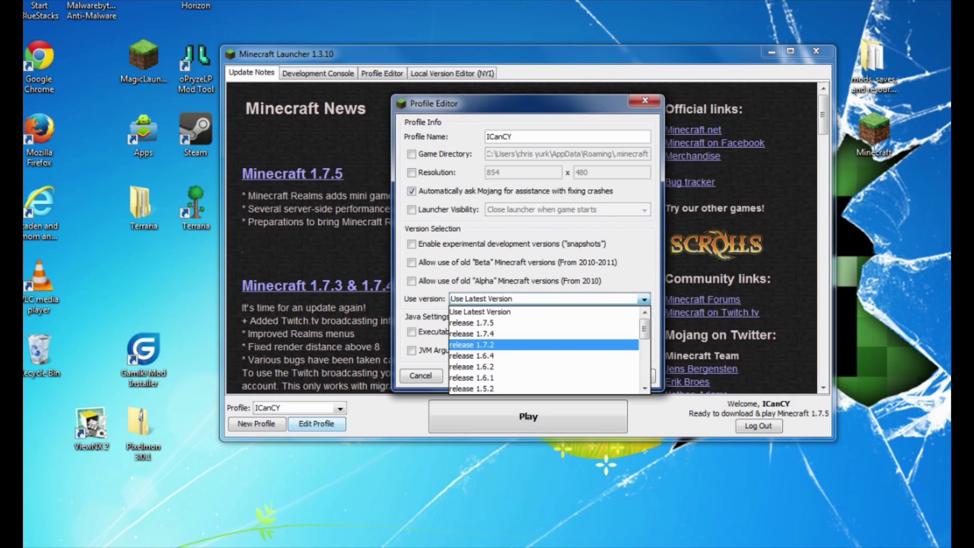
pyautogui.press('Return')
pyautogui.click(625, 375)
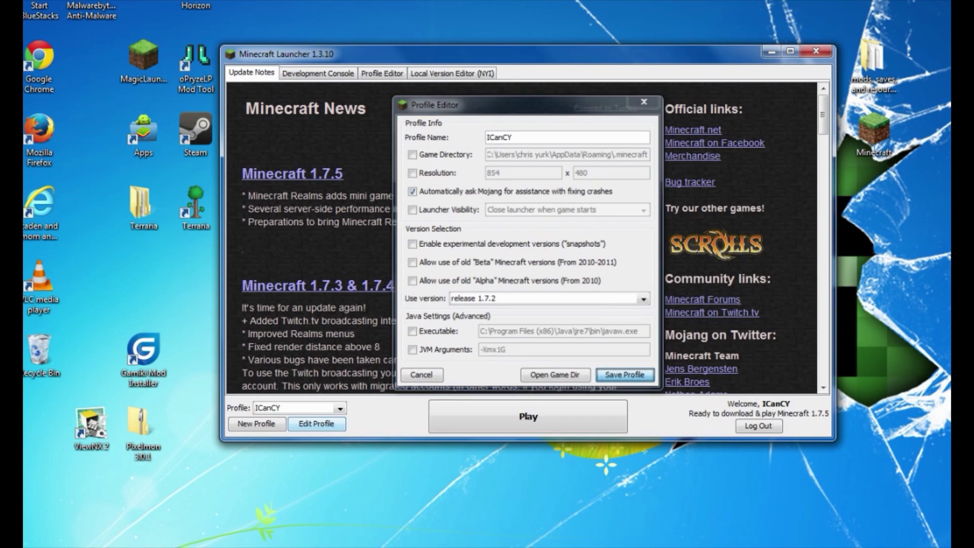
# Step: Launch Minecraft 1.7.2 once with this profile, then quit the game window
pyautogui.click(528, 417)
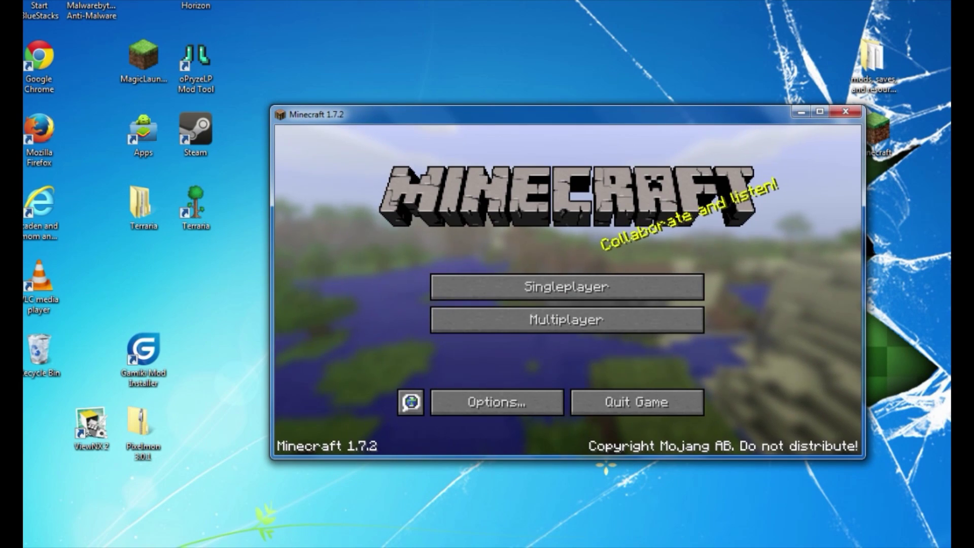
pyautogui.moveTo(625, 118); pyautogui.dragTo(582, 77)
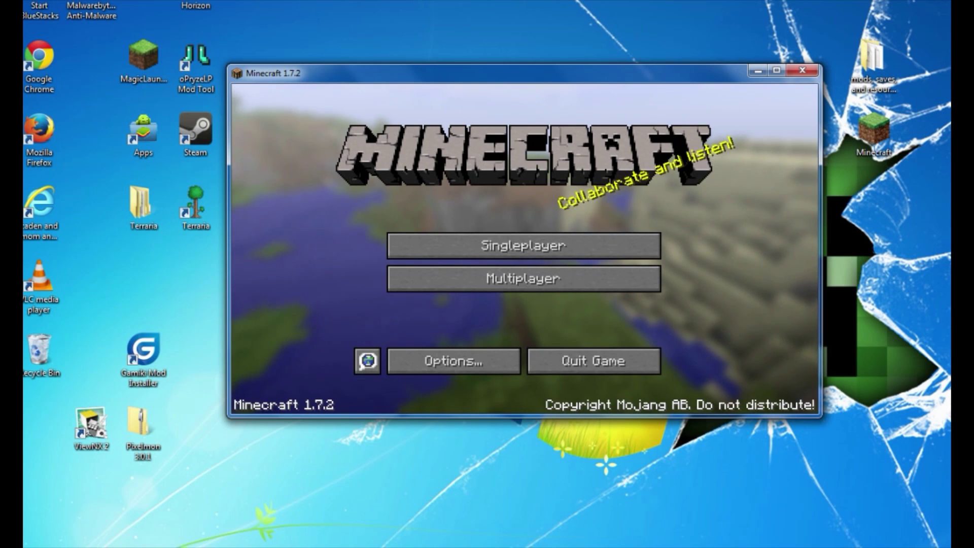
pyautogui.click(802, 70)
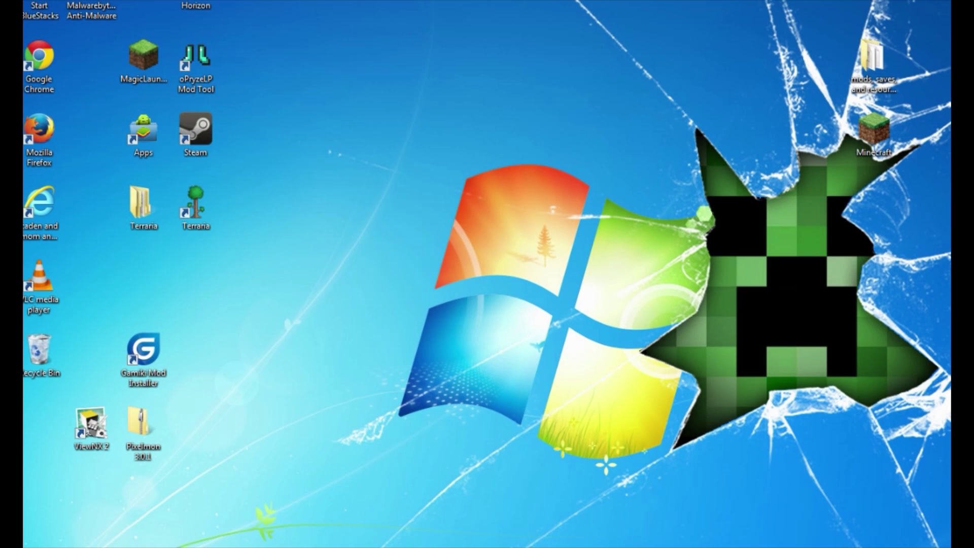
# Step: Bring up the Forge Downloads page and highlight the 1.7.2-Latest entry under Promotions
pyautogui.moveTo(341, 547)
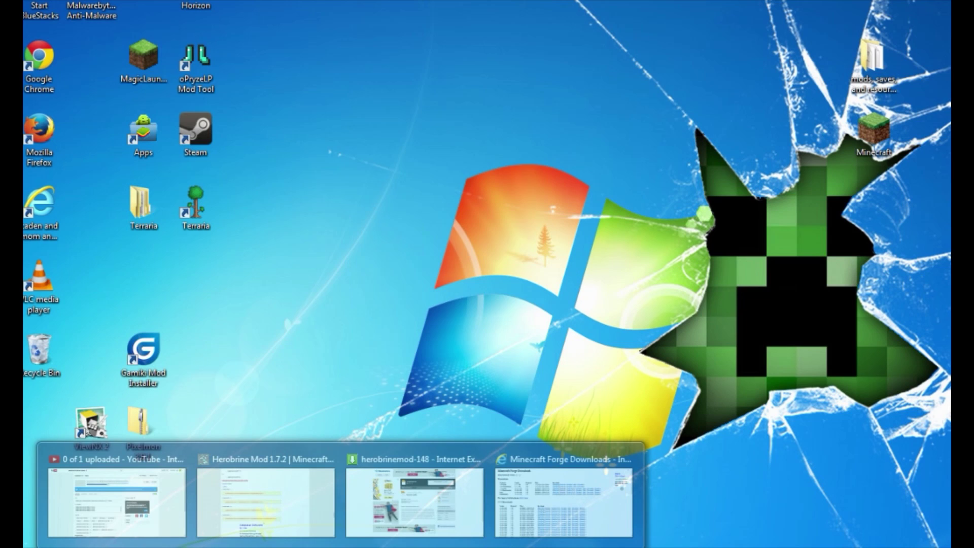
pyautogui.click(563, 498)
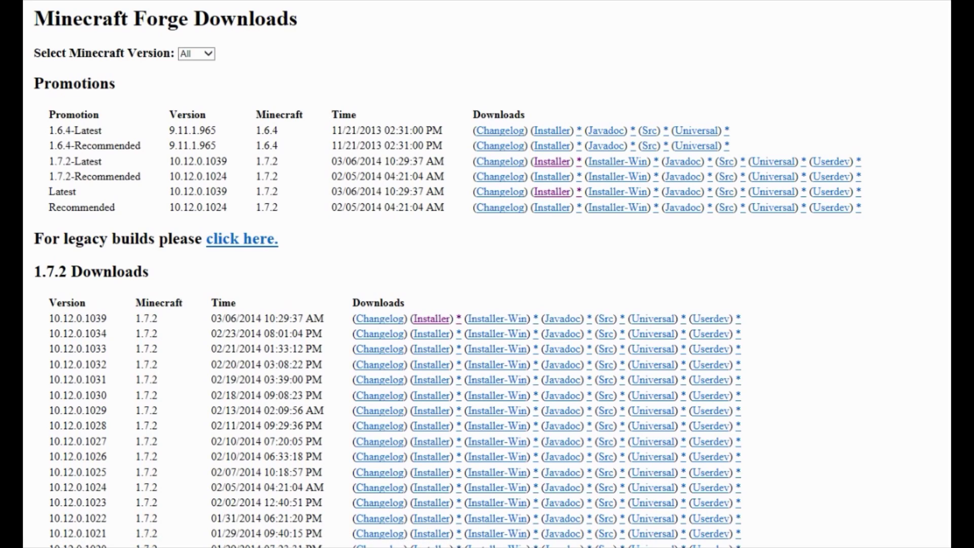
pyautogui.moveTo(49, 162); pyautogui.dragTo(102, 161)
pyautogui.click(104, 163)
pyautogui.click(104, 163)
pyautogui.moveTo(116, 84); pyautogui.dragTo(34, 84)
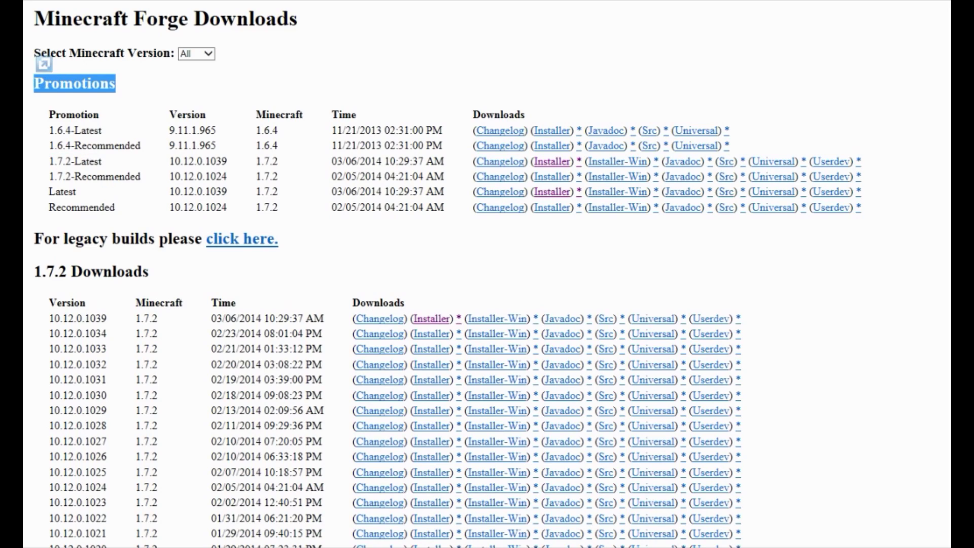
pyautogui.click(34, 85)
pyautogui.moveTo(49, 162); pyautogui.dragTo(102, 162)
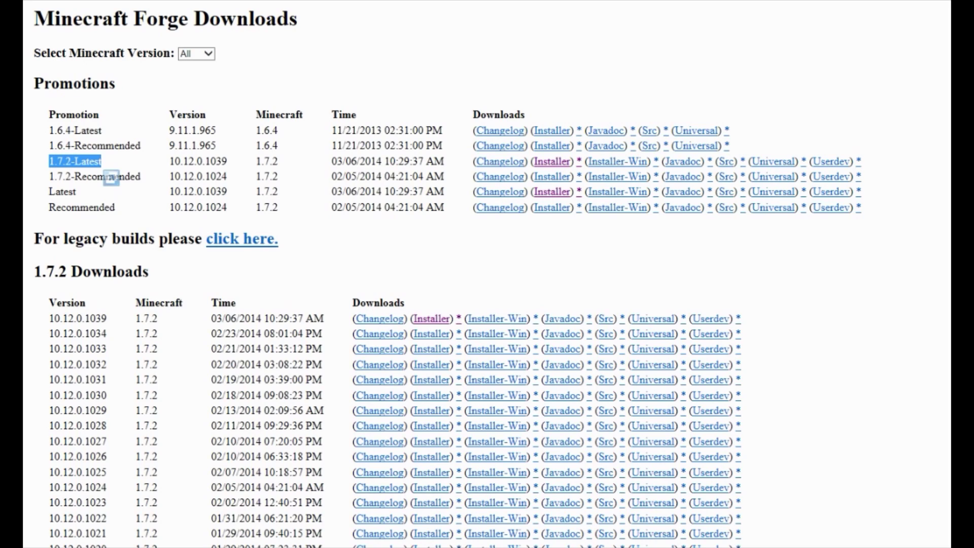
pyautogui.click(103, 163)
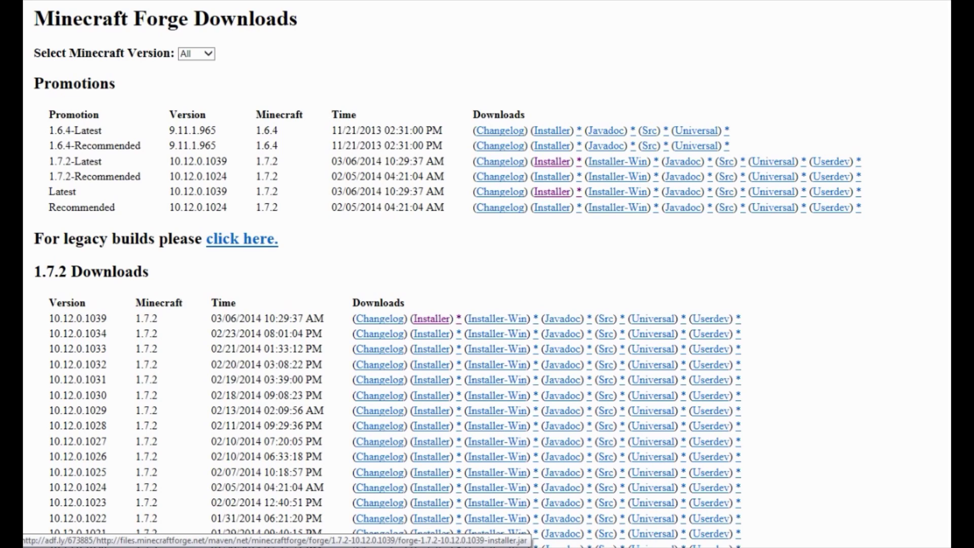
# Step: Download and save the 1.7.2 Forge installer 10.12.0.1039, then show its folder
pyautogui.click(552, 162)
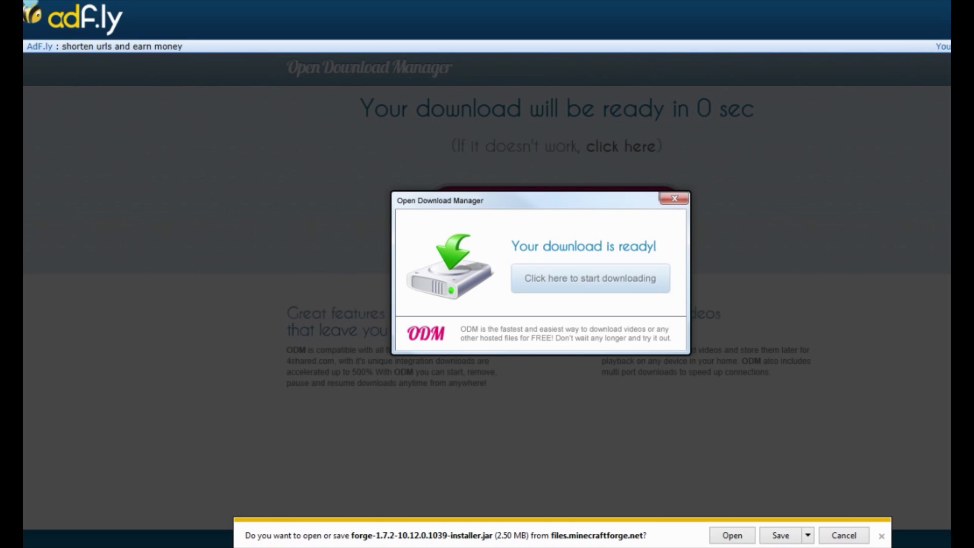
pyautogui.click(781, 535)
pyautogui.click(745, 535)
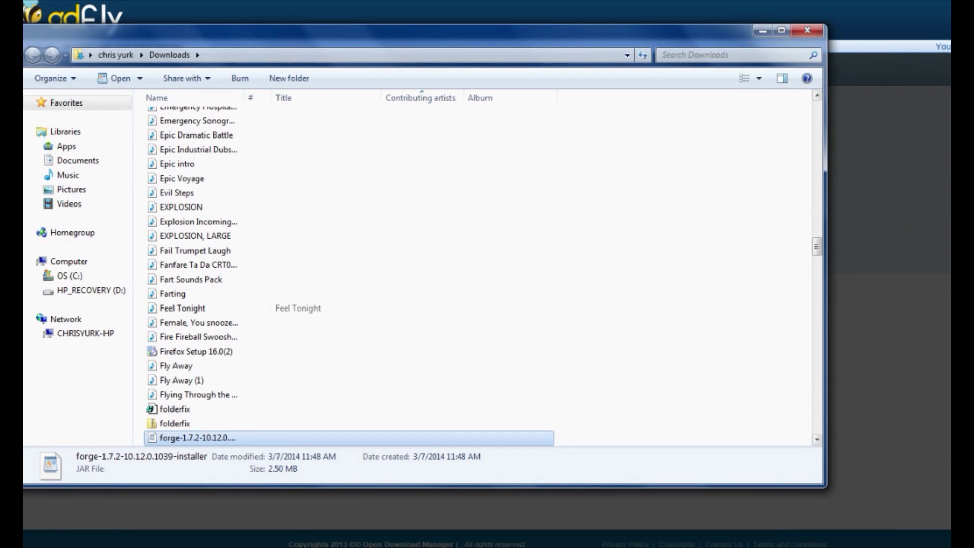
# Step: Run forge-1.7.2-10.12.0.1039-installer.jar with the Java(TM) Platform SE binary
pyautogui.scroll(-2, 349, 276)
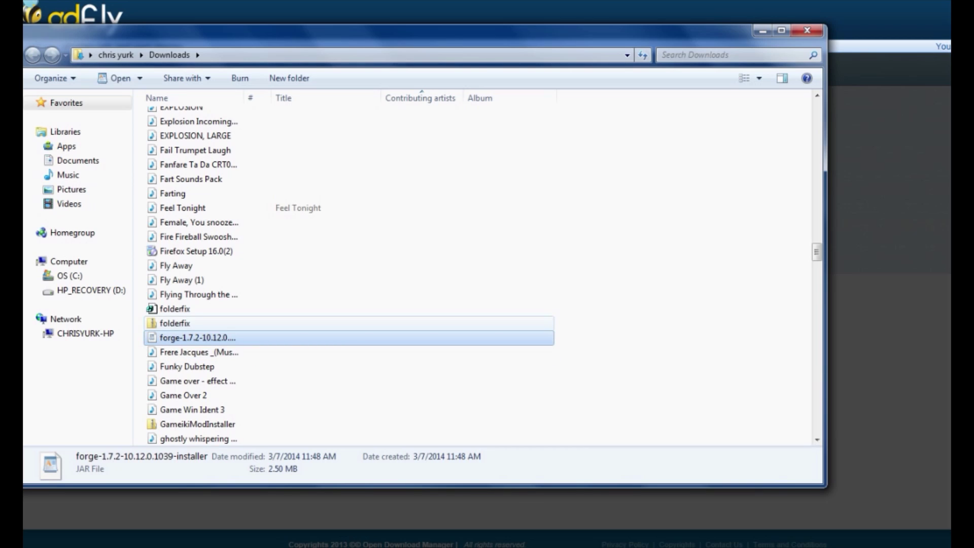
pyautogui.press('F2')
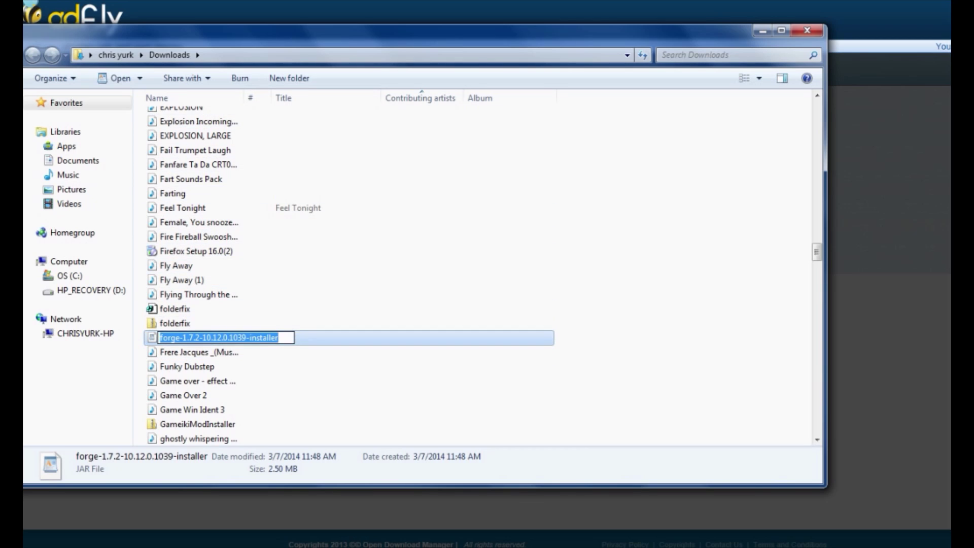
pyautogui.press('Escape')
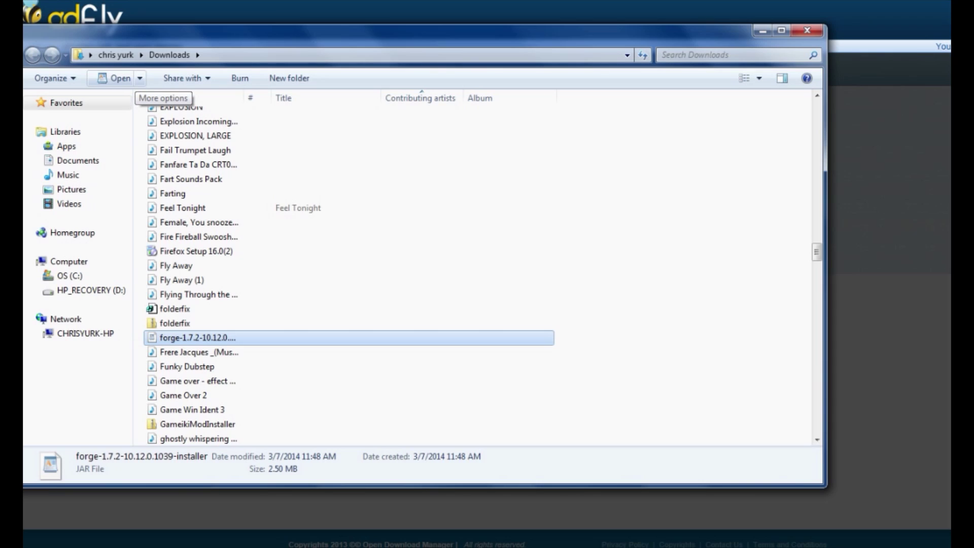
pyautogui.click(139, 78)
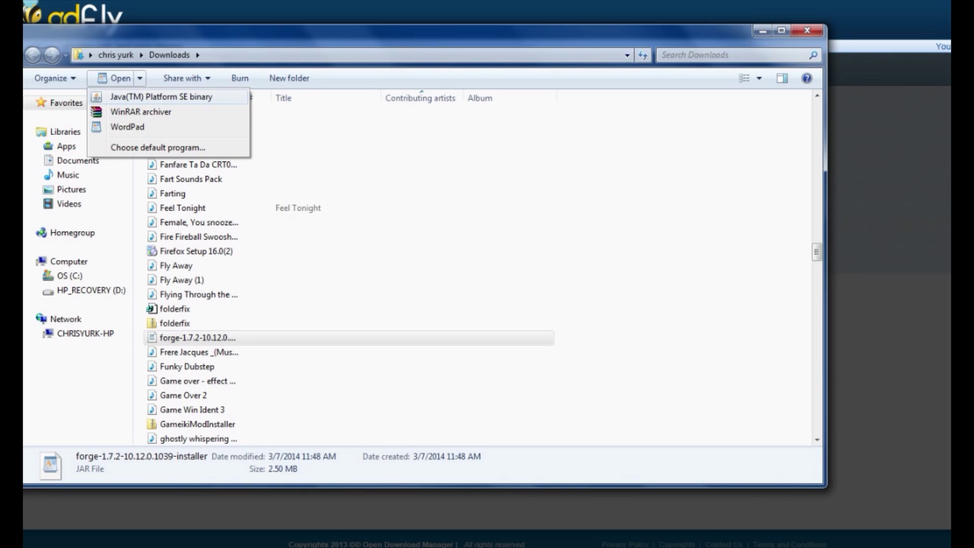
pyautogui.click(139, 77)
pyautogui.click(161, 97)
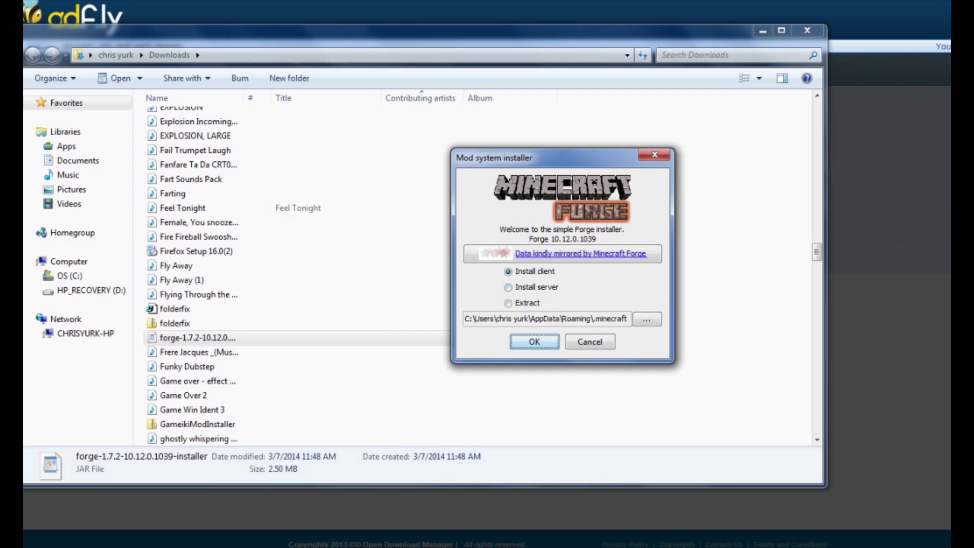
# Step: Install the Forge 10.12.0.1039 client into .minecraft and dismiss the completion message
pyautogui.press('Return')
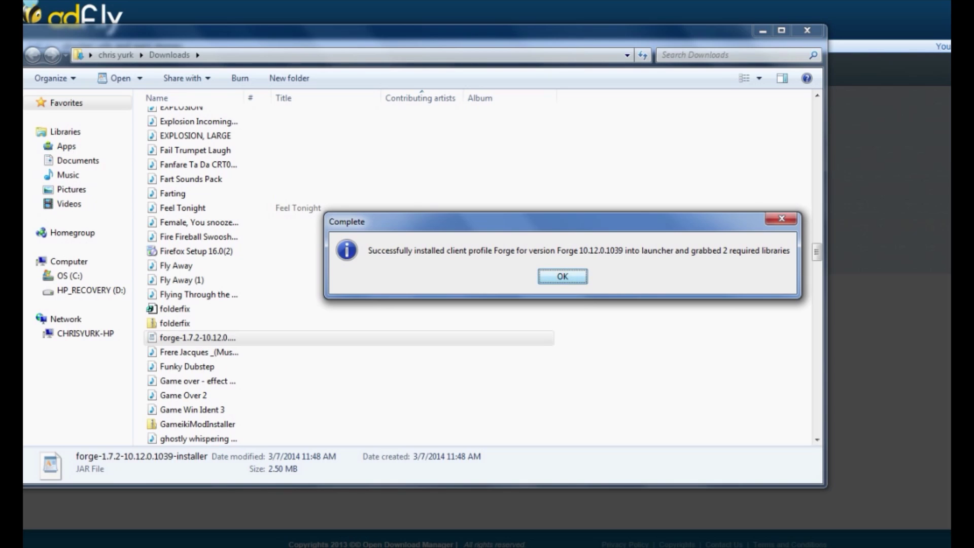
pyautogui.press('Return')
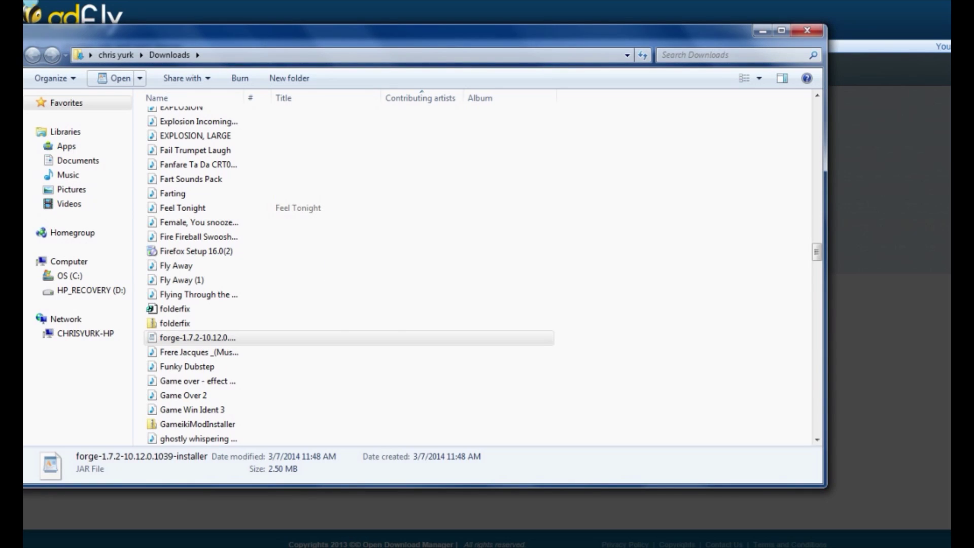
# Step: Close the Downloads folder and start Minecraft from the desktop shortcut, accepting the security warning
pyautogui.click(807, 30)
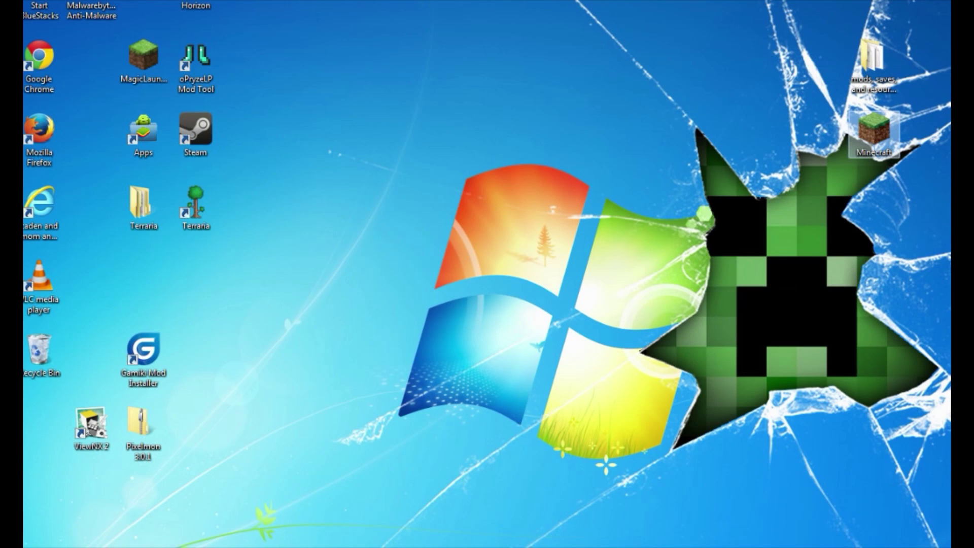
pyautogui.moveTo(874, 133); pyautogui.dragTo(509, 133)
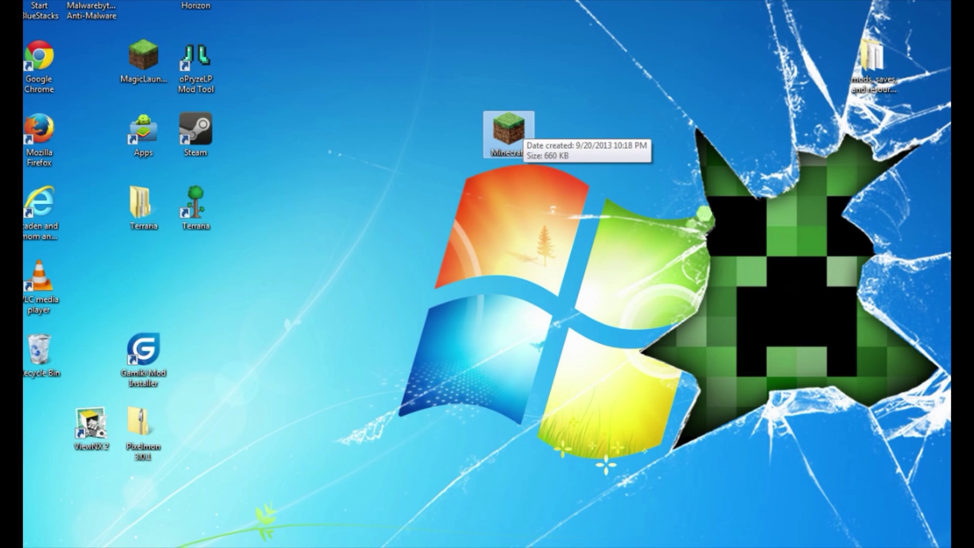
pyautogui.doubleClick(513, 131)
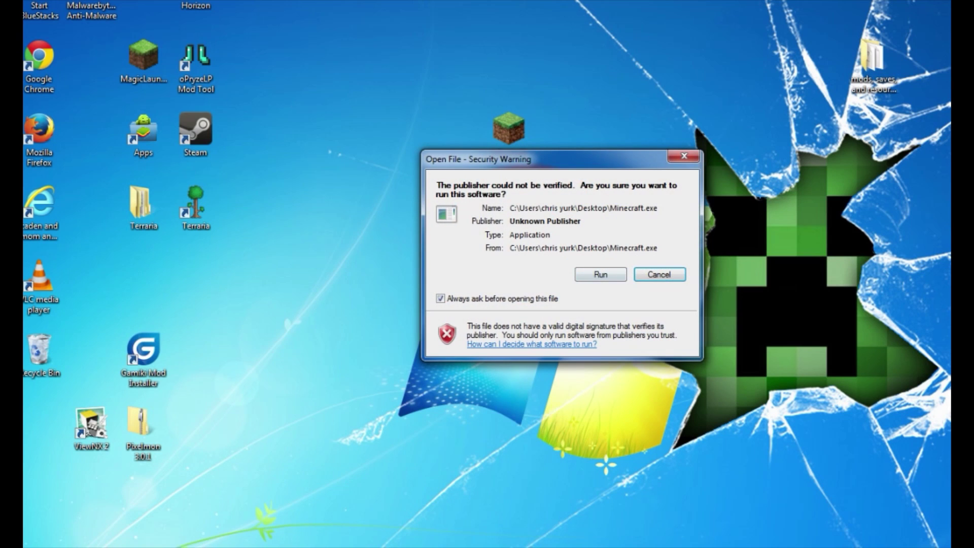
pyautogui.press('Return')
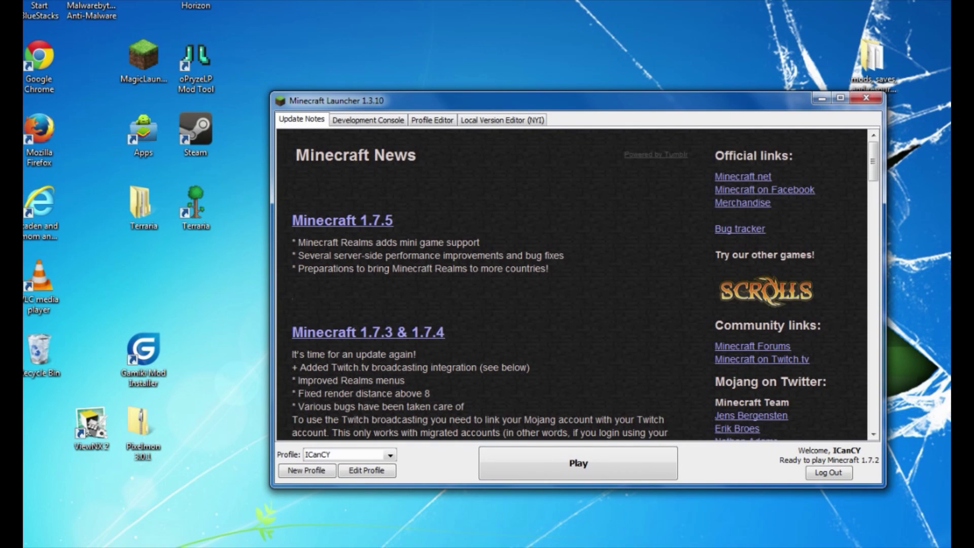
# Step: Switch the profile to release 1.7.2-Forge10.12.0.1039, save it, and launch the game
pyautogui.moveTo(616, 102); pyautogui.dragTo(597, 50)
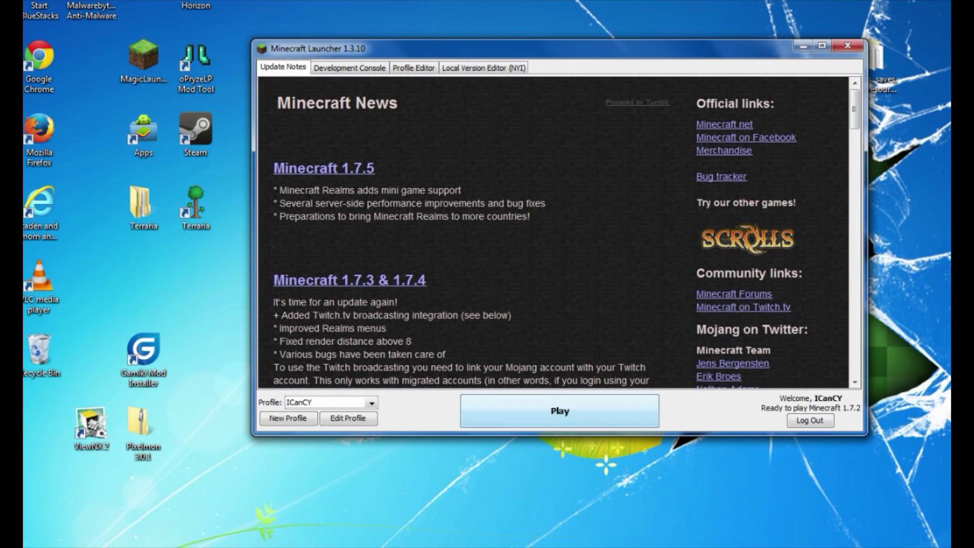
pyautogui.click(348, 418)
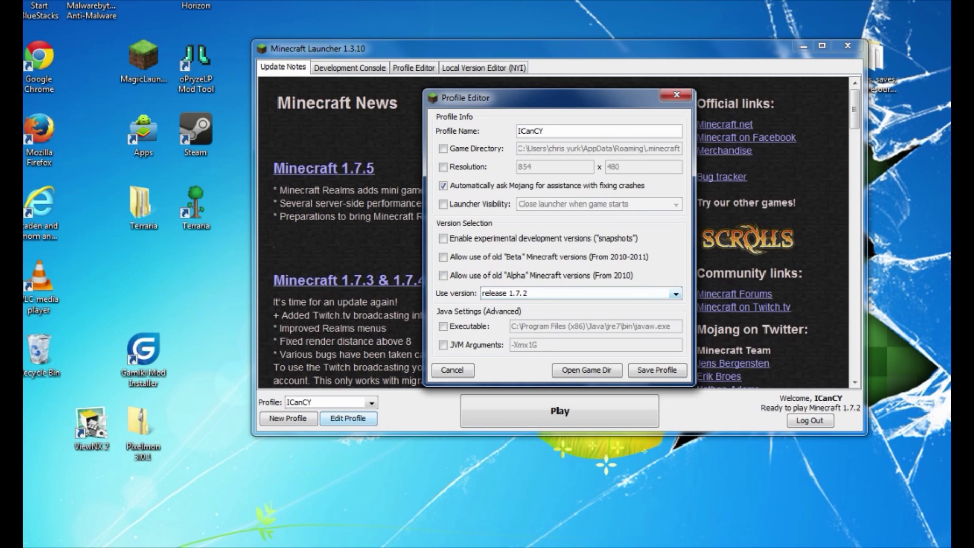
pyautogui.click(676, 294)
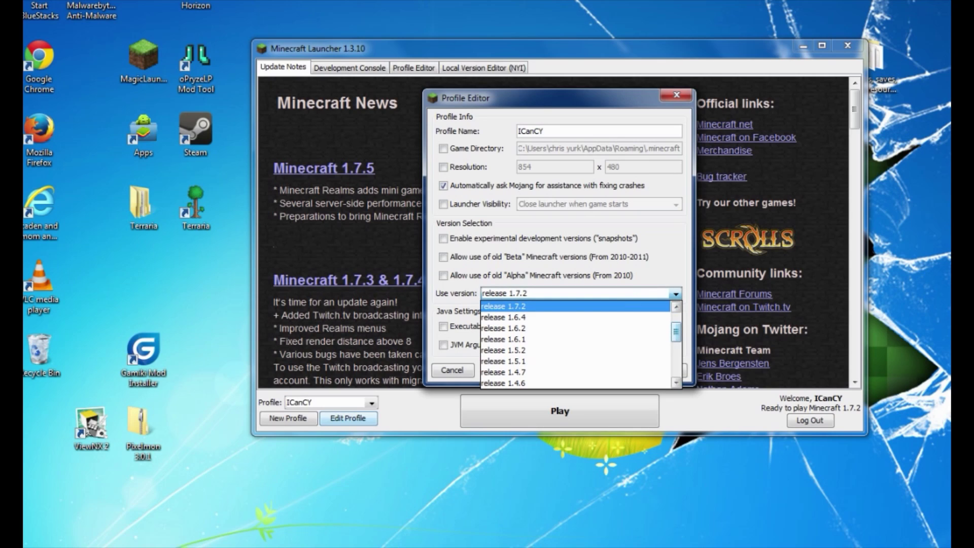
pyautogui.moveTo(676, 332); pyautogui.dragTo(676, 367)
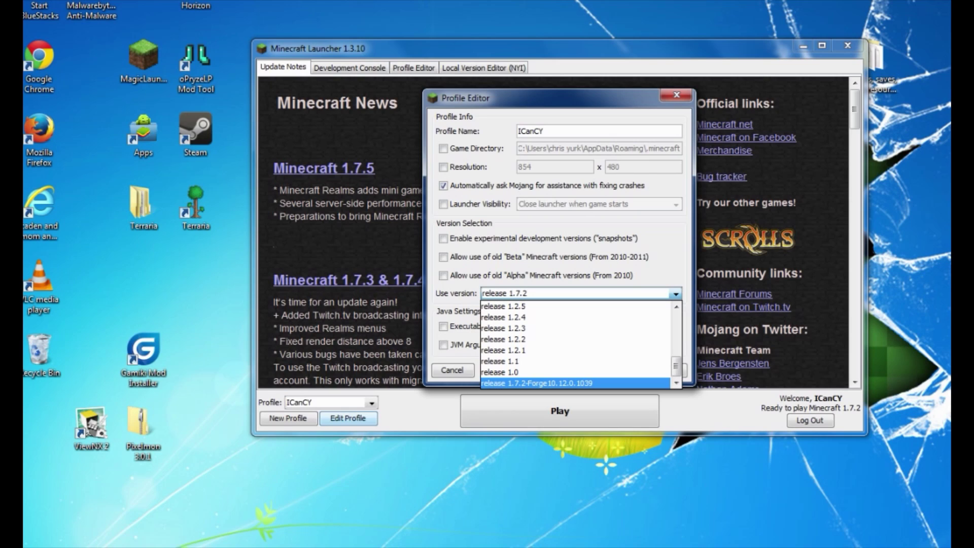
pyautogui.click(675, 294)
pyautogui.press('End')
pyautogui.click(656, 370)
pyautogui.click(560, 411)
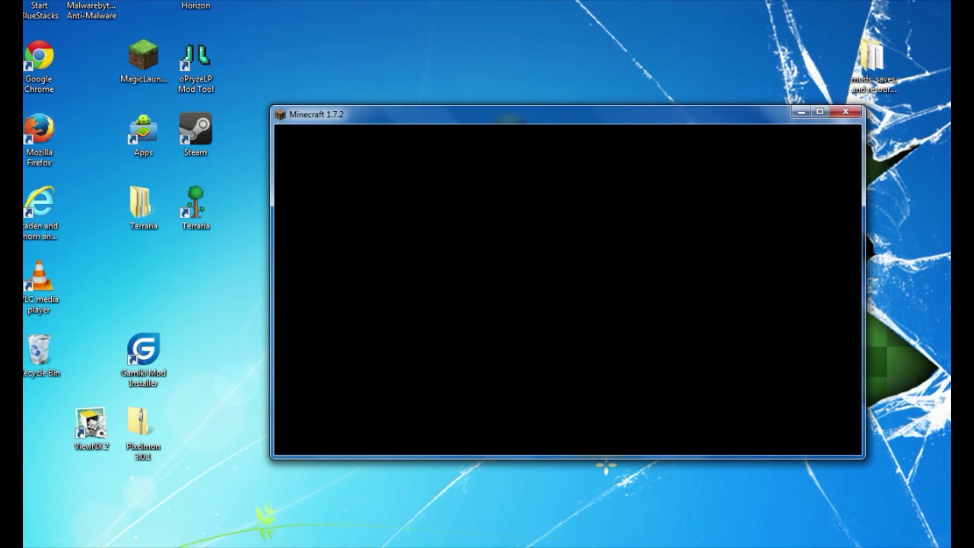
# Step: Check the Mod List shows Minecraft Coder Pack, Forge Mod Loader and Minecraft Forge, then quit Minecraft
pyautogui.moveTo(594, 114); pyautogui.dragTo(568, 66)
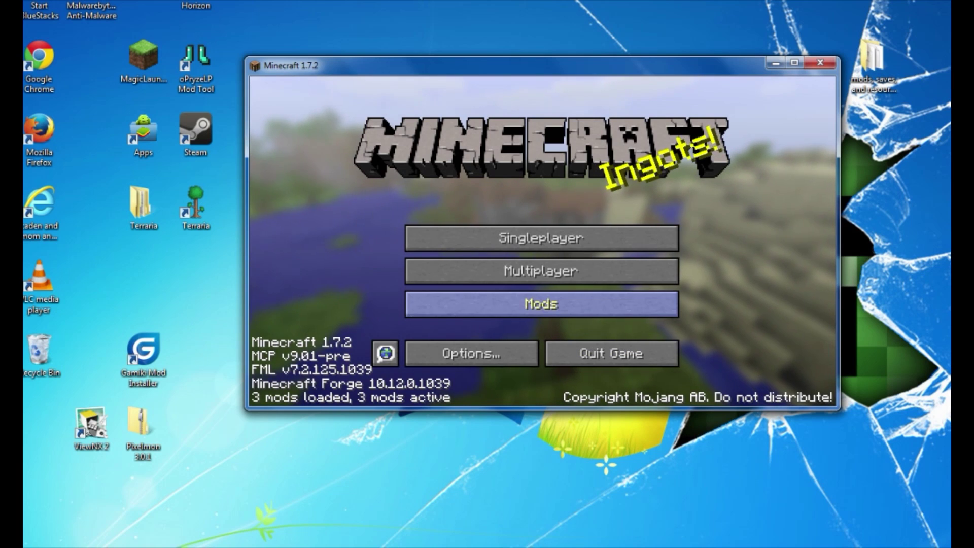
pyautogui.click(542, 303)
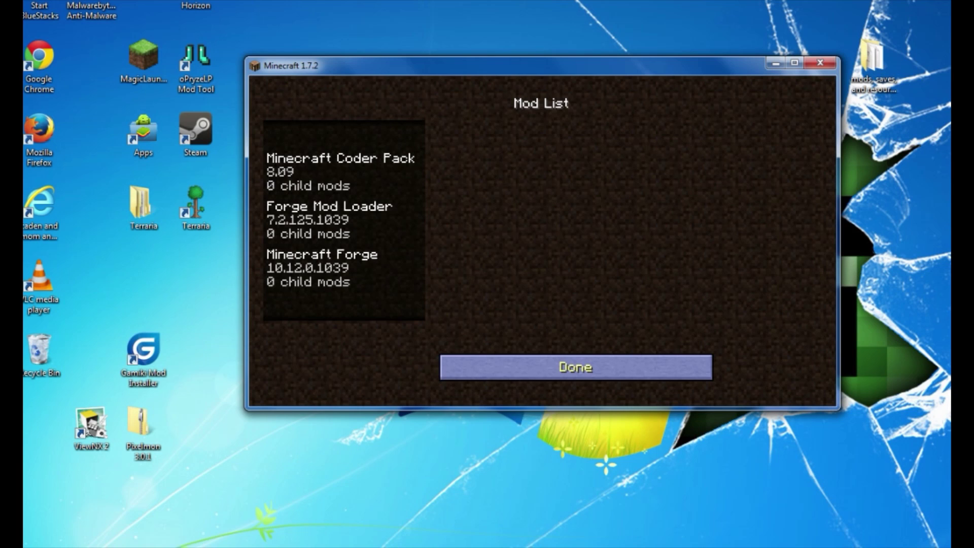
pyautogui.click(611, 362)
pyautogui.click(821, 63)
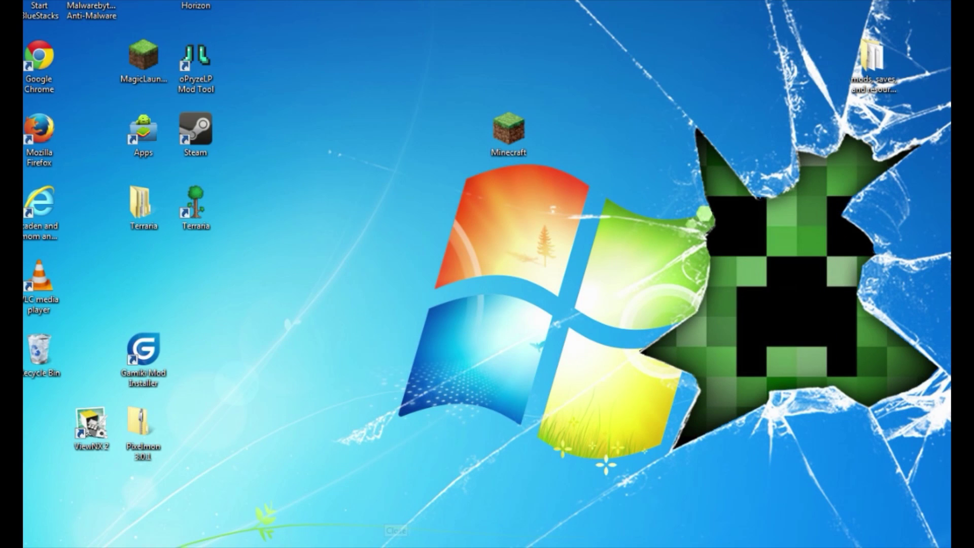
# Step: In the Herobrine browser window, browse 9Minecraft's Minecraft 1.7.2 Mods and open Herobrine Mod 1.7.2
pyautogui.moveTo(340, 547)
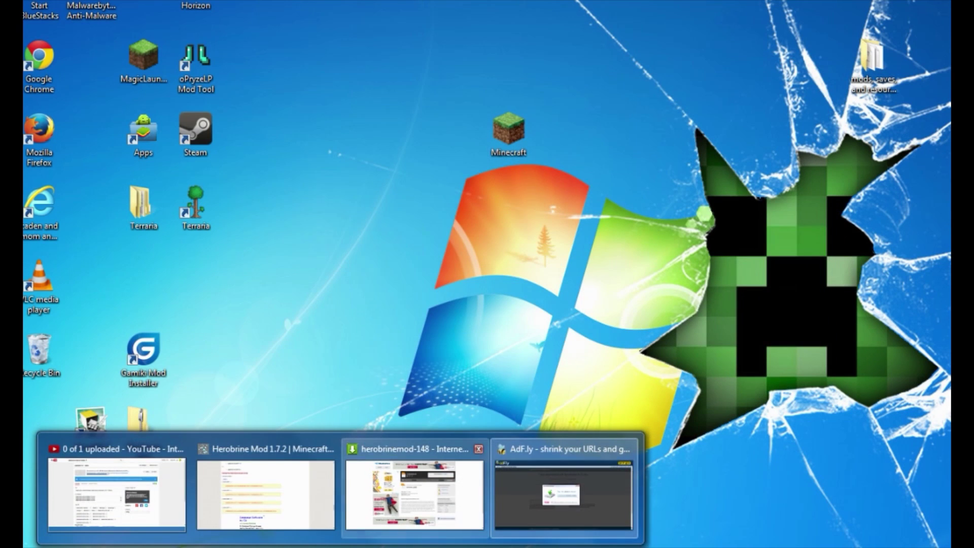
pyautogui.moveTo(266, 495)
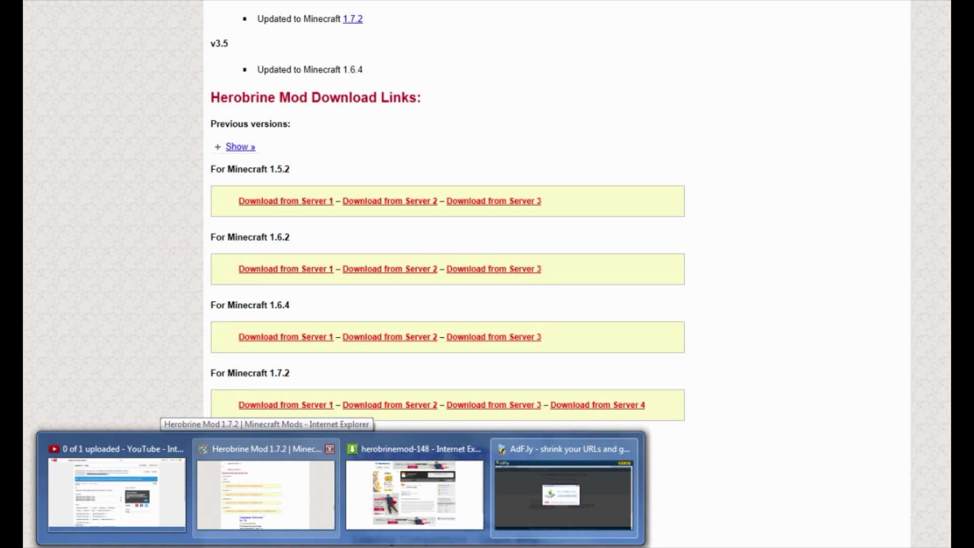
pyautogui.click(266, 495)
pyautogui.scroll(15, 447, 274)
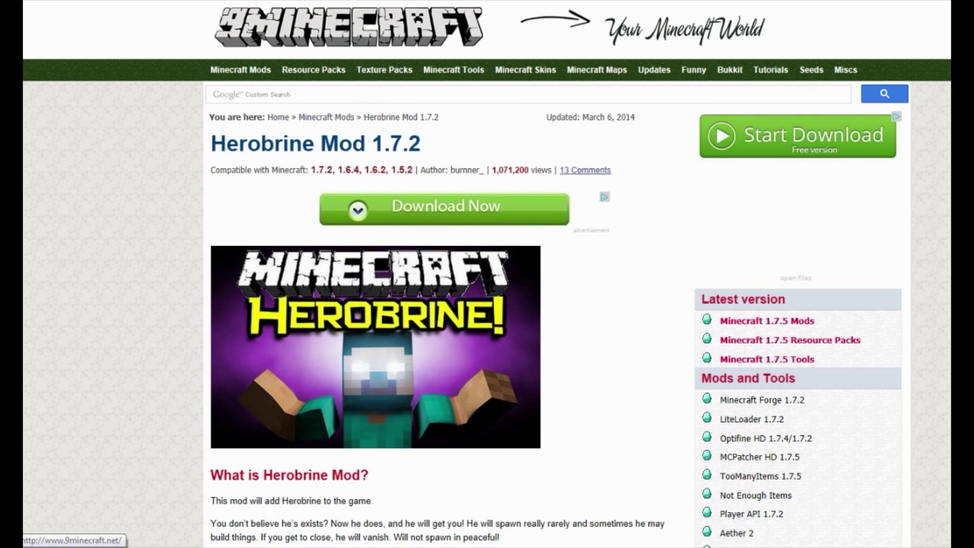
pyautogui.moveTo(241, 69)
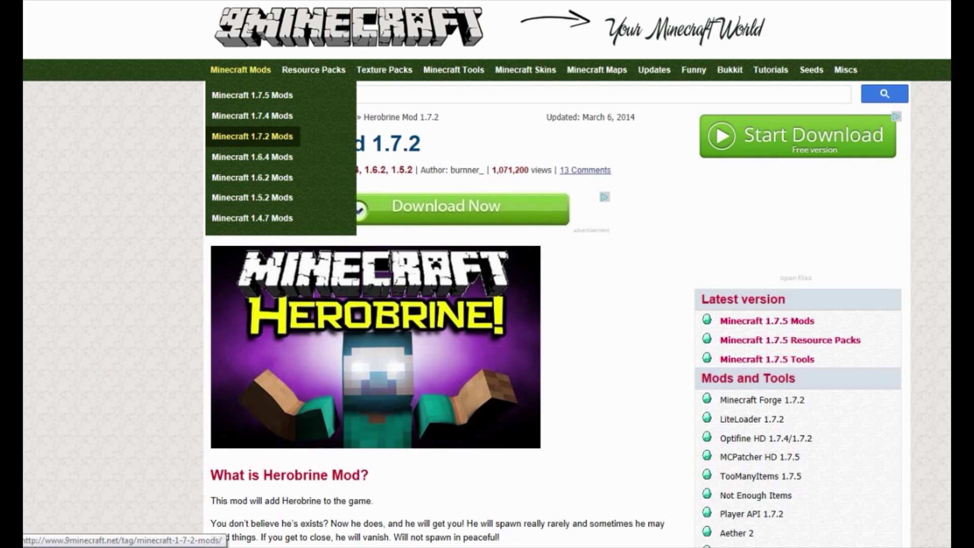
pyautogui.click(252, 136)
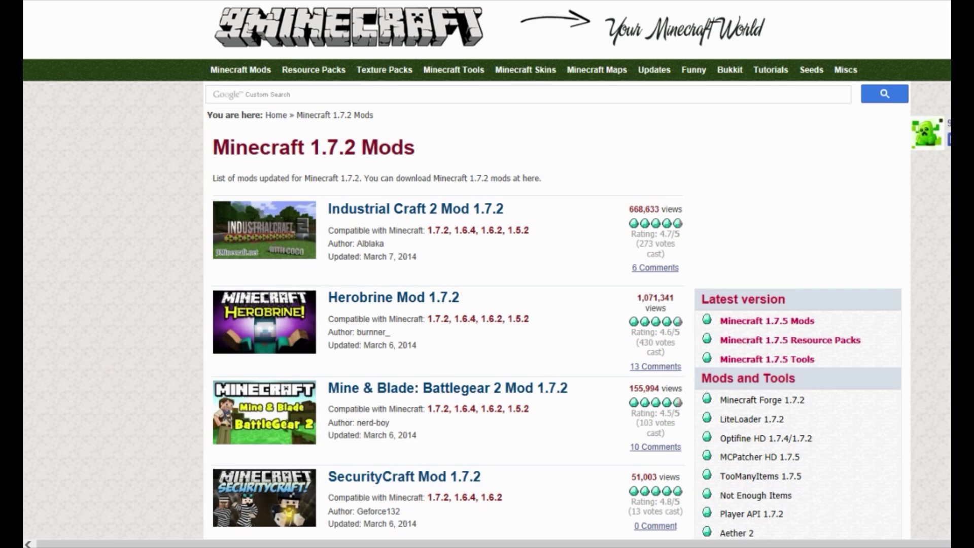
pyautogui.scroll(-2, 487, 304)
pyautogui.scroll(-2, 381, 129)
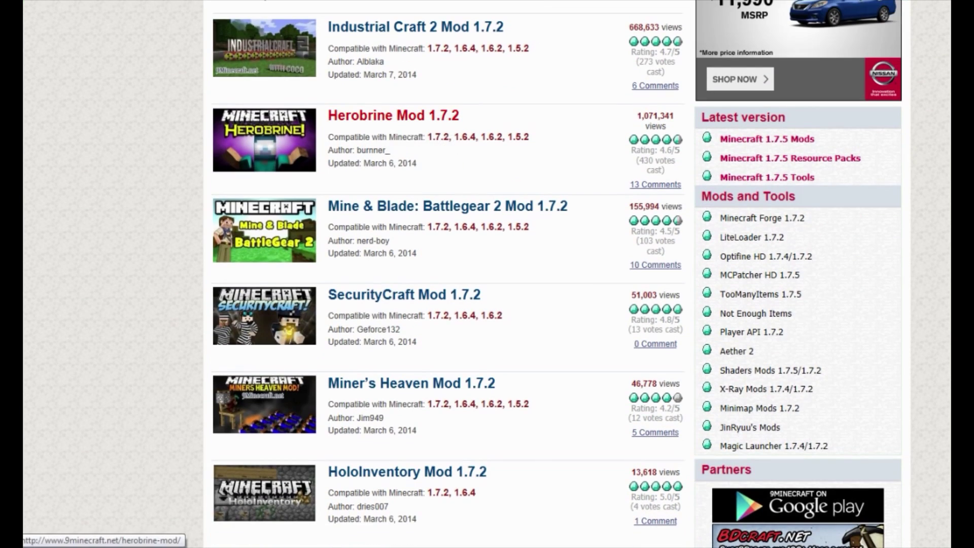
pyautogui.click(393, 116)
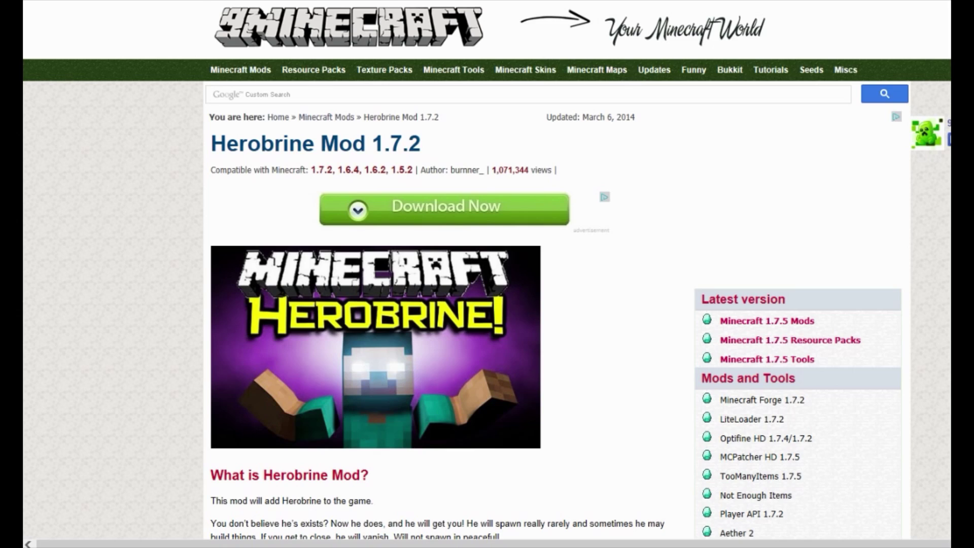
# Step: Follow the For Minecraft 1.7.2 'Download from Server 1' link to herobrinemod-148.jar on MediaFire
pyautogui.scroll(-10, 487, 274)
pyautogui.scroll(-20, 445, 274)
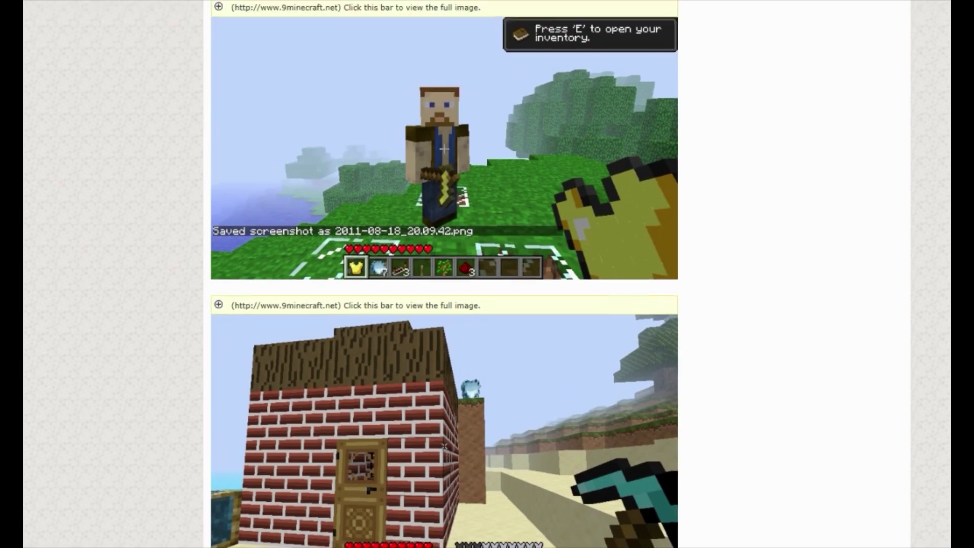
pyautogui.scroll(-15, 444, 274)
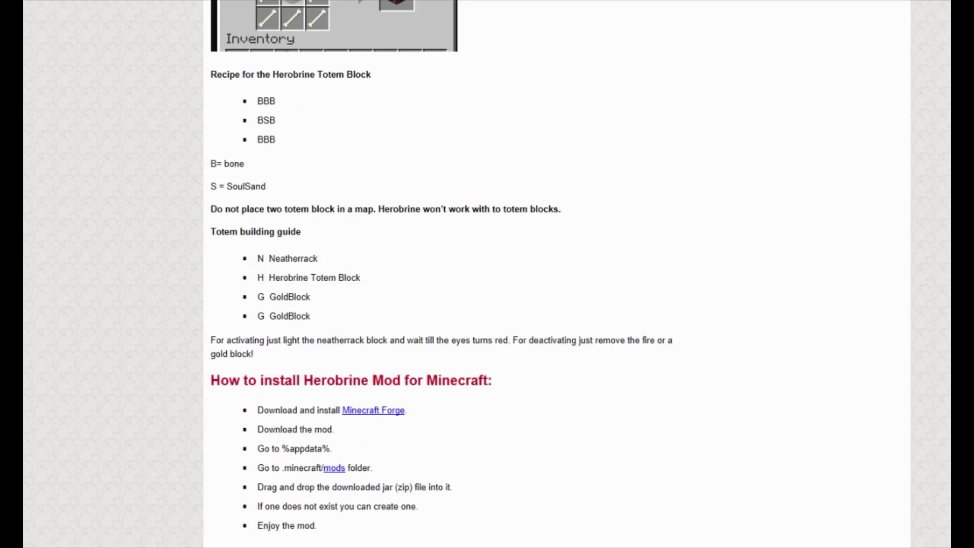
pyautogui.scroll(6, 444, 274)
pyautogui.scroll(-1, 441, 274)
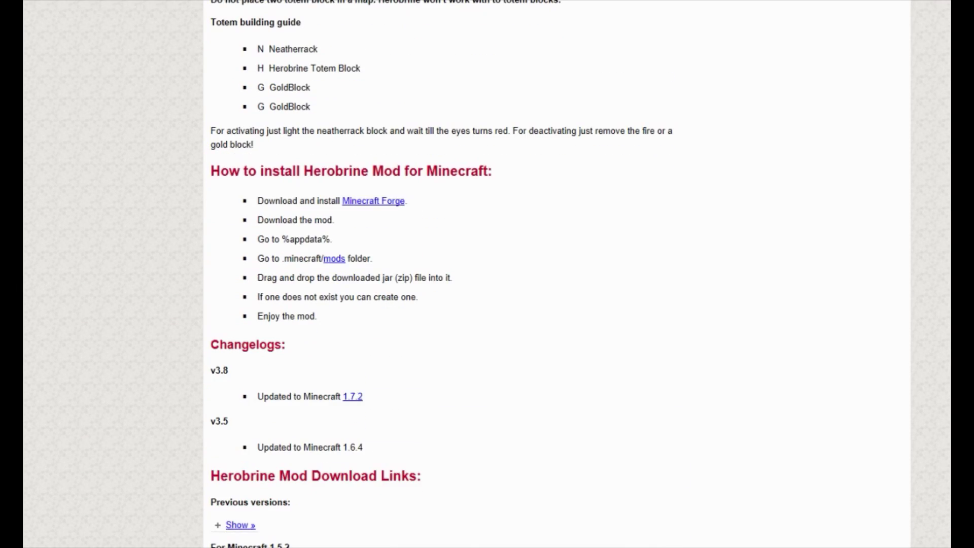
pyautogui.scroll(-6, 444, 274)
pyautogui.scroll(2, 445, 274)
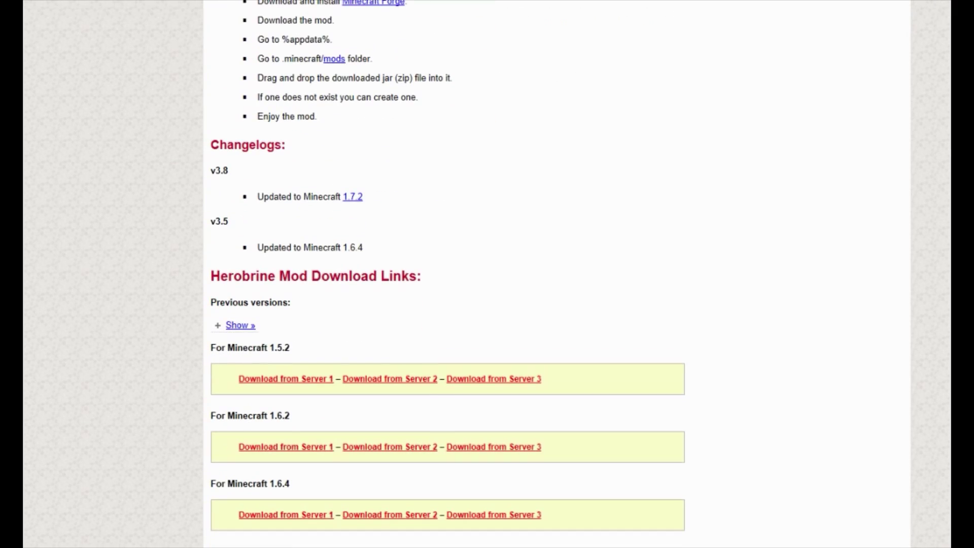
pyautogui.scroll(-10, 444, 274)
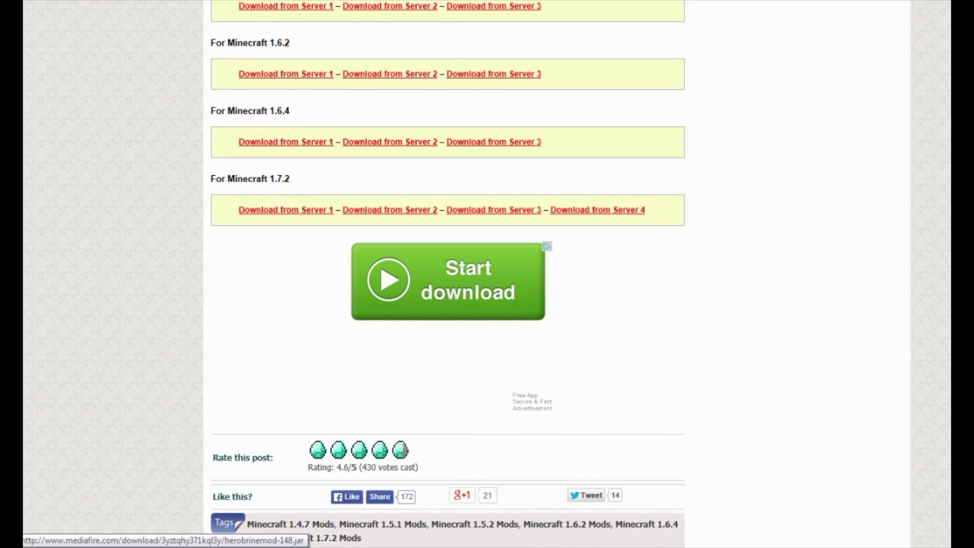
pyautogui.click(286, 210)
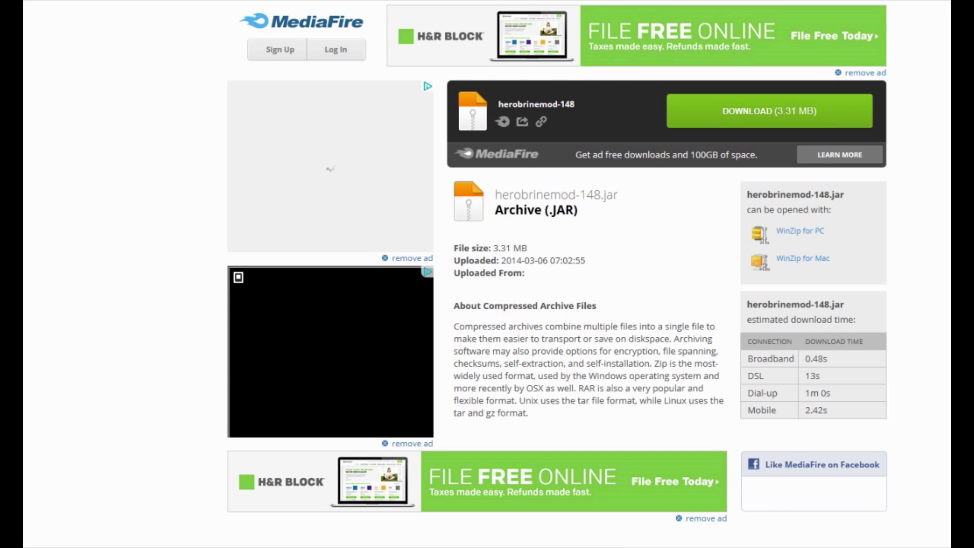
# Step: Download herobrinemod-148.jar, closing the pop-up ad, save it and open its Downloads folder
pyautogui.click(769, 111)
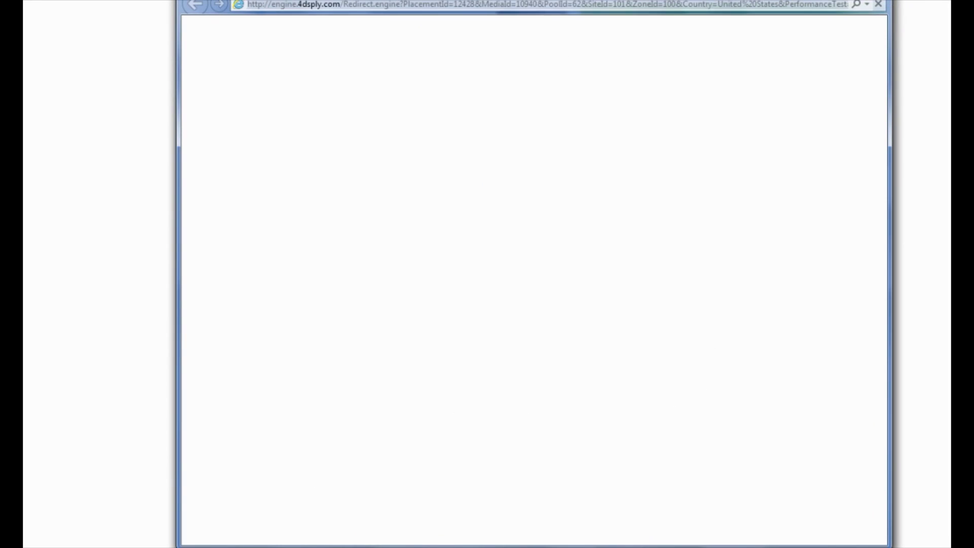
pyautogui.hotkey('alt', 'F4')
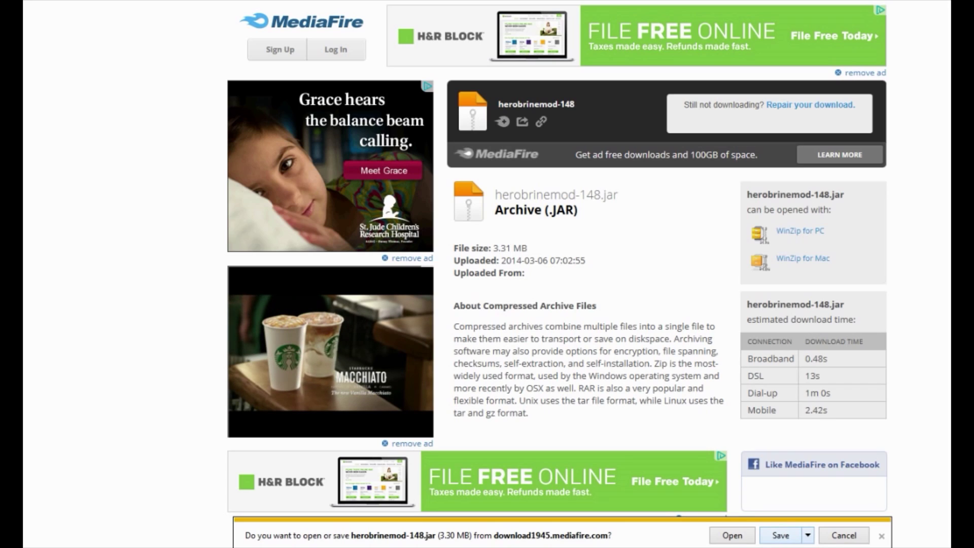
pyautogui.click(781, 535)
pyautogui.click(745, 536)
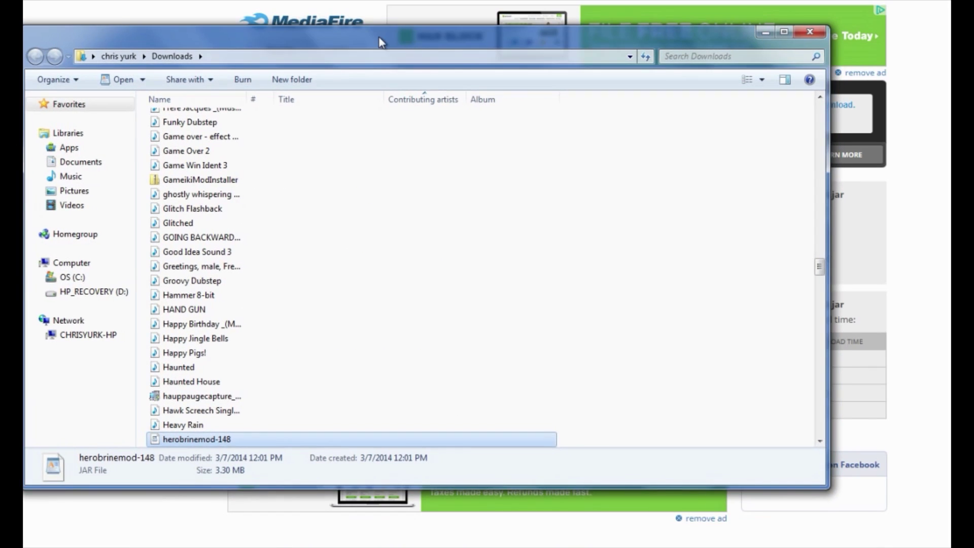
# Step: Move the Downloads window holding herobrinemod-148 aside and minimize it to show the desktop
pyautogui.moveTo(381, 42); pyautogui.dragTo(491, 29)
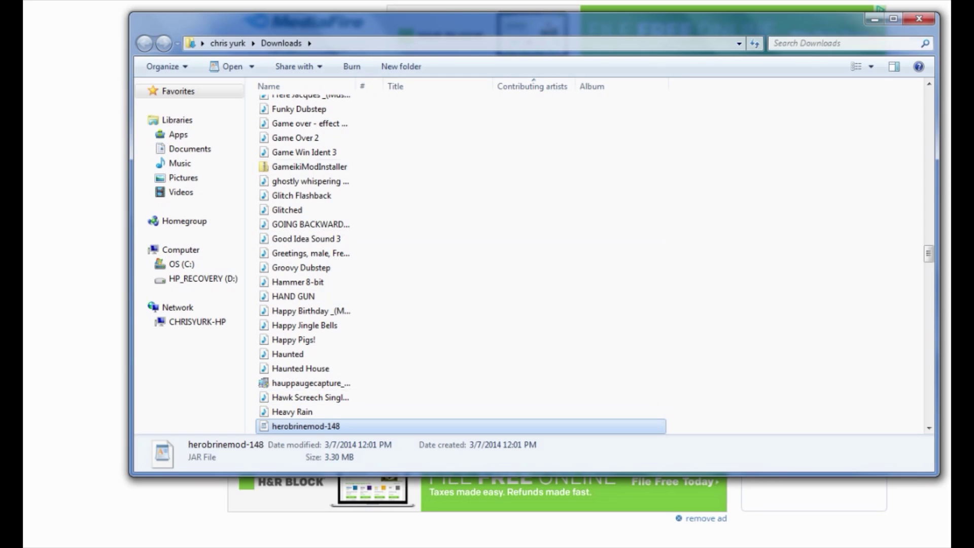
pyautogui.click(874, 18)
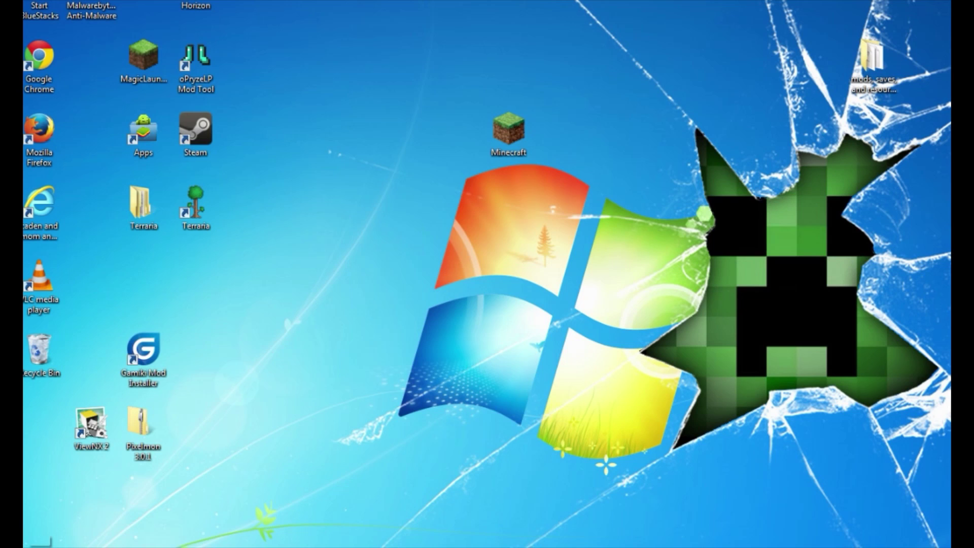
# Step: Search %appdata% from the Start menu to open the AppData Roaming folder
pyautogui.click(37, 547)
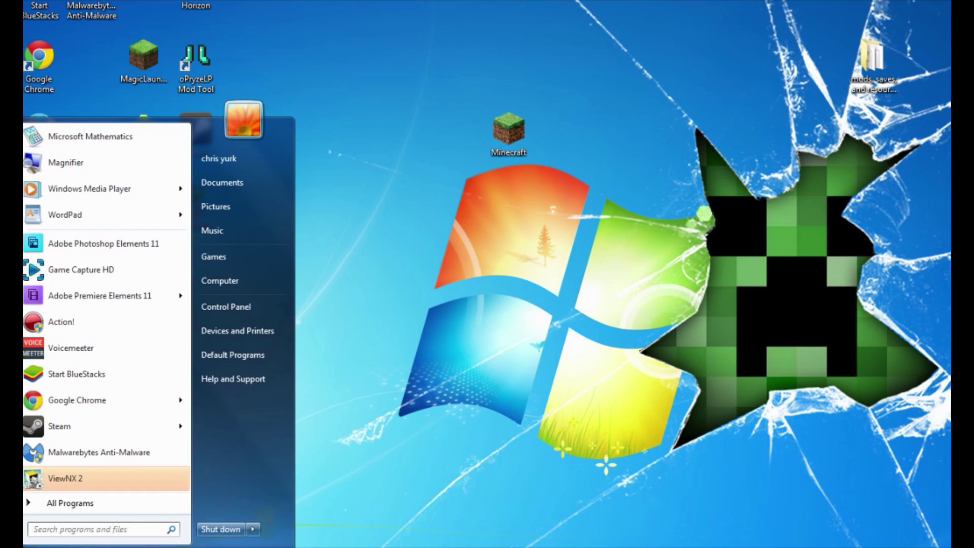
pyautogui.click(96, 529)
pyautogui.write('%')
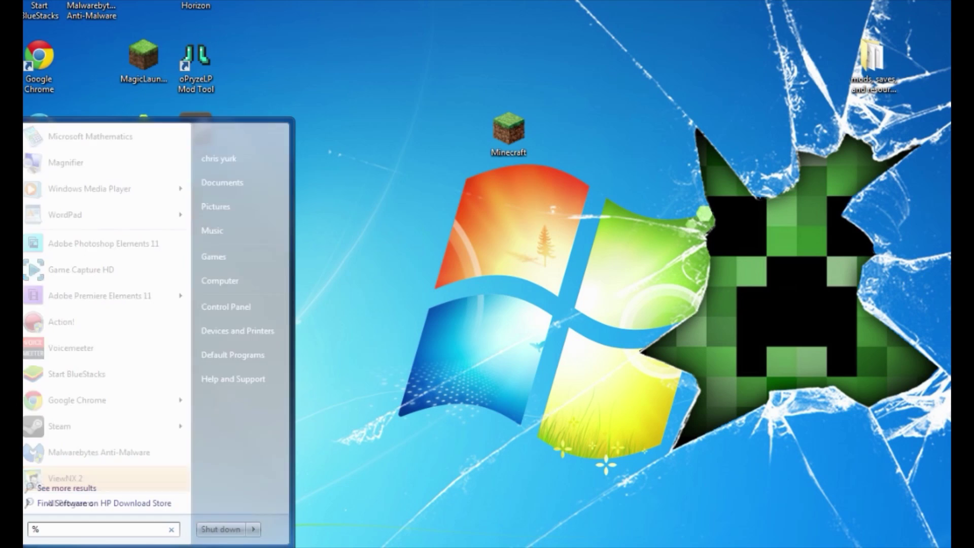
pyautogui.write('appdat')
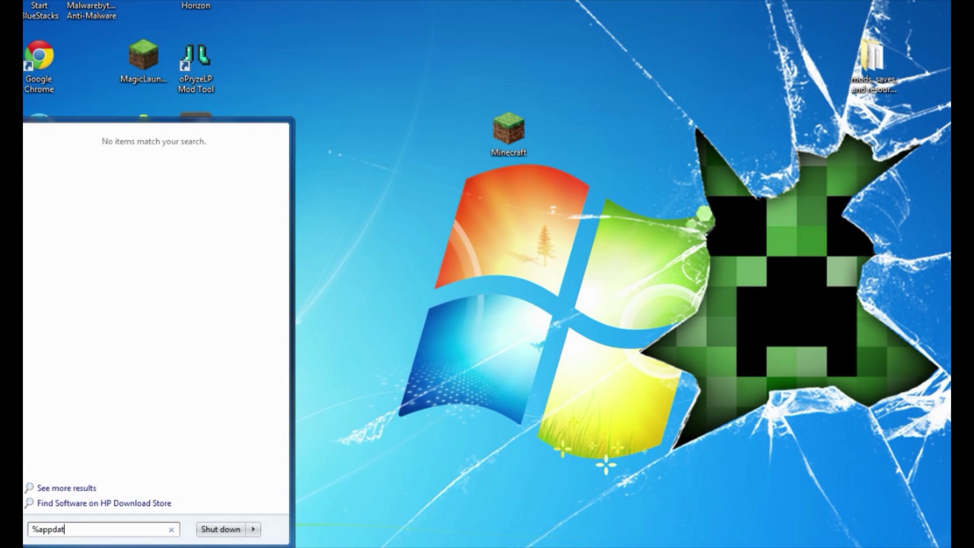
pyautogui.write('a%')
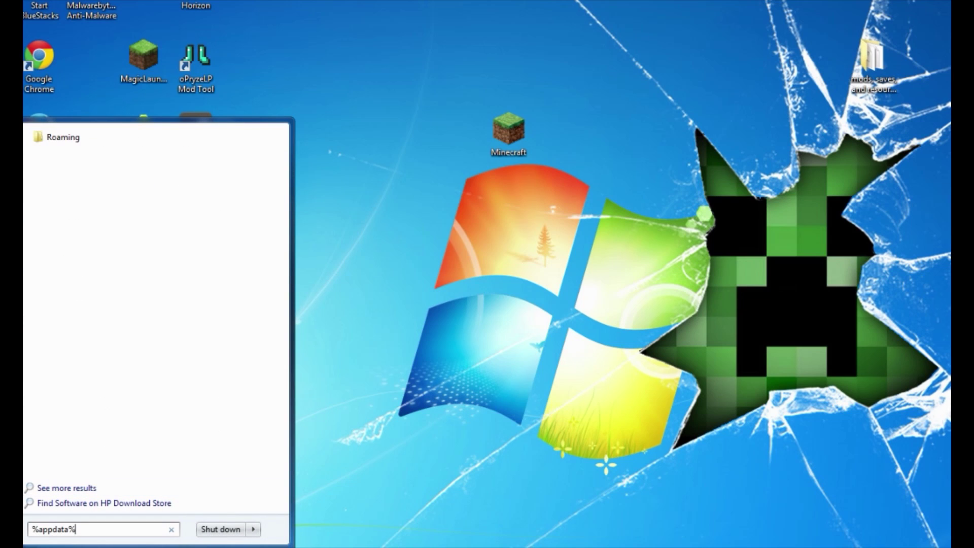
pyautogui.press('Return')
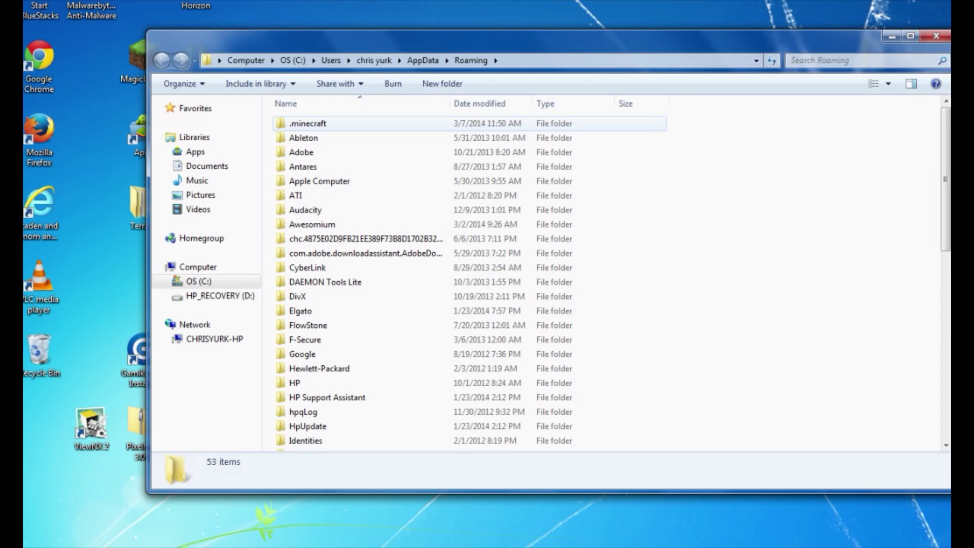
# Step: Open the empty mods folder inside .minecraft and move its window left
pyautogui.click(308, 124)
pyautogui.doubleClick(307, 124)
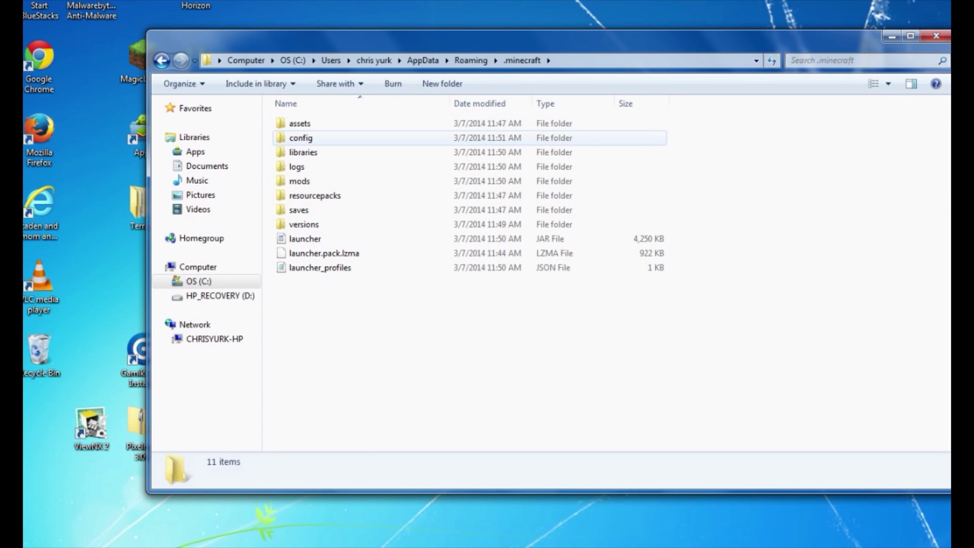
pyautogui.moveTo(268, 179); pyautogui.dragTo(395, 182)
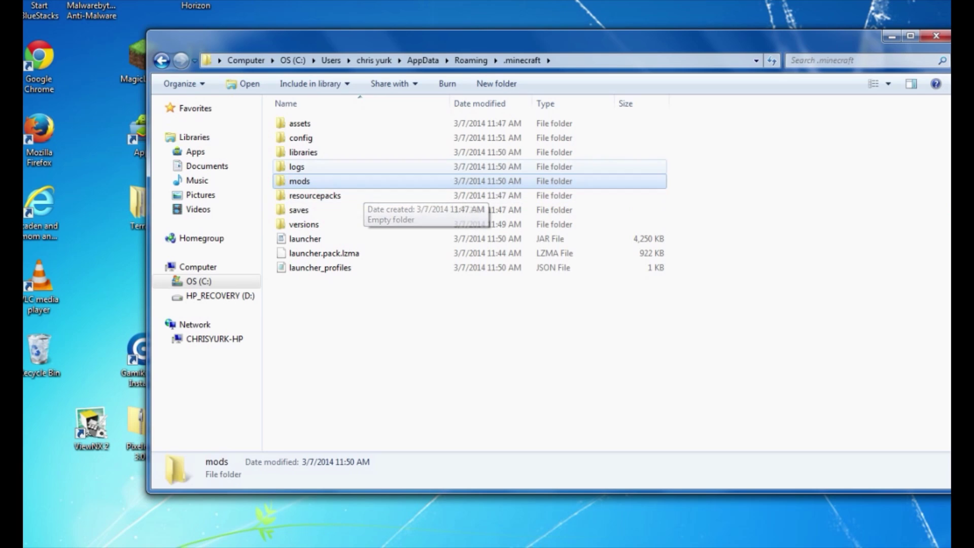
pyautogui.doubleClick(305, 181)
pyautogui.moveTo(610, 47); pyautogui.dragTo(498, 46)
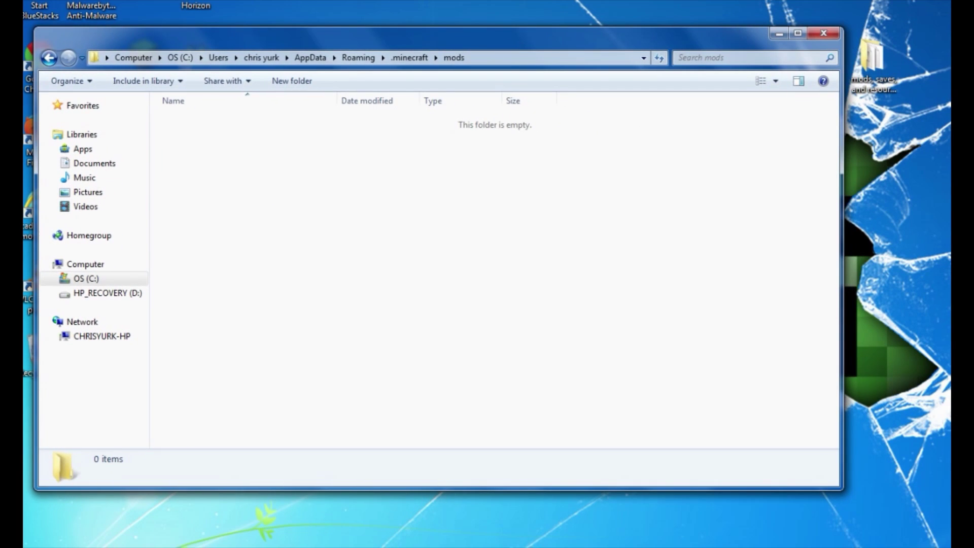
# Step: Drag herobrinemod-148 from the Downloads window into the mods folder
pyautogui.moveTo(148, 547)
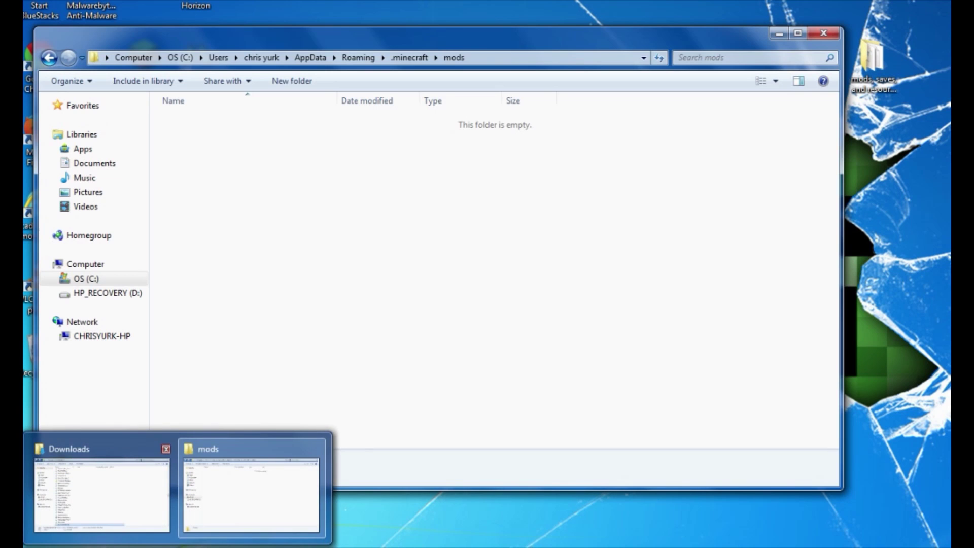
pyautogui.click(101, 495)
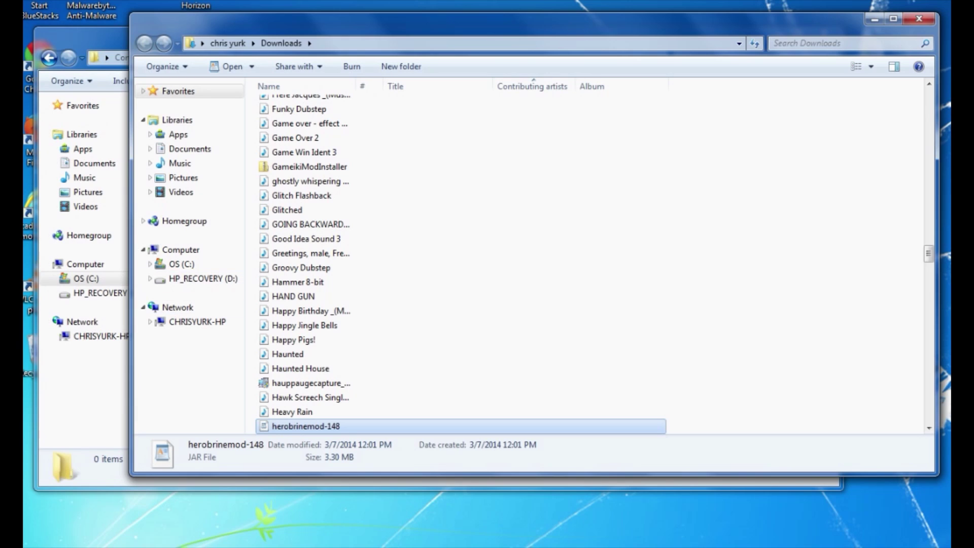
pyautogui.moveTo(436, 22); pyautogui.dragTo(812, 12)
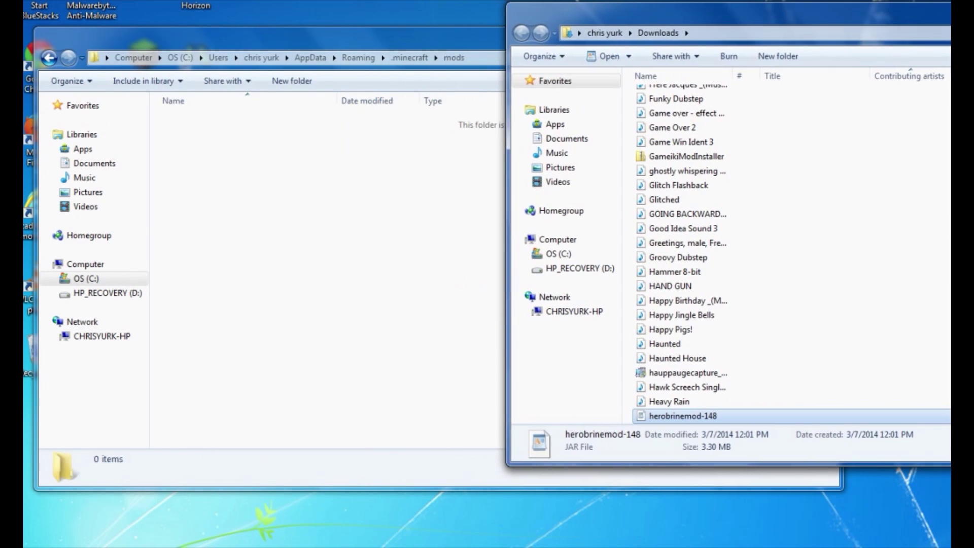
pyautogui.moveTo(683, 415); pyautogui.dragTo(233, 171)
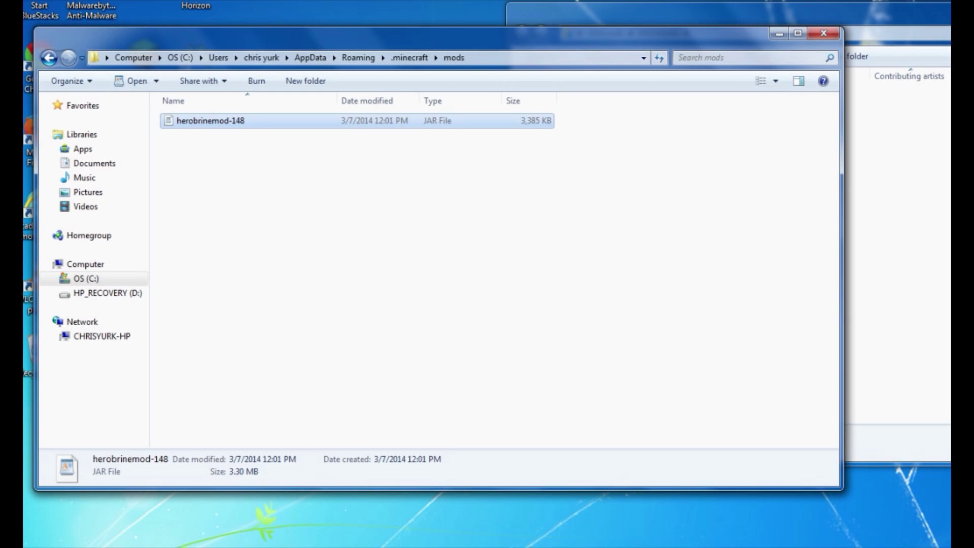
# Step: Close the mods and Downloads folder windows, leaving the desktop showing
pyautogui.click(823, 33)
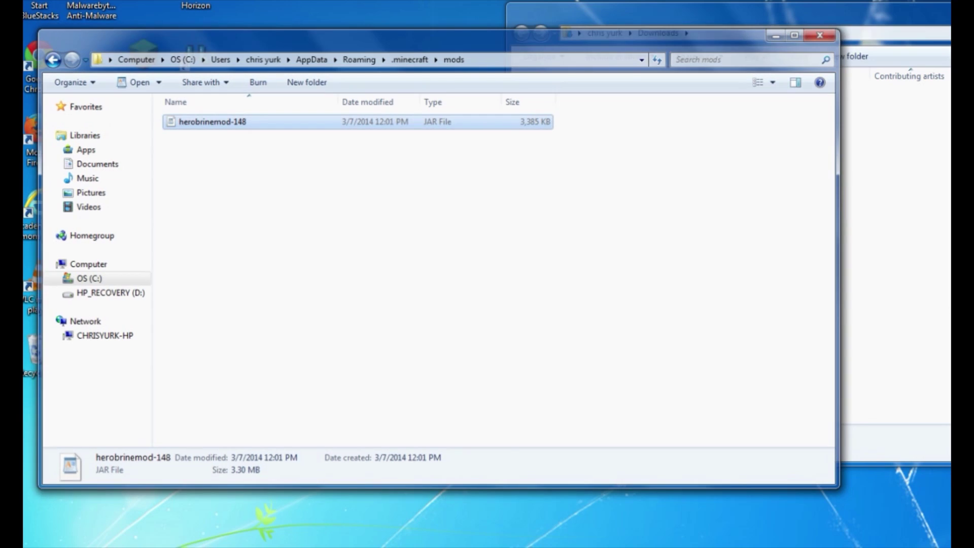
pyautogui.moveTo(822, 18); pyautogui.dragTo(297, 21)
pyautogui.click(763, 13)
pyautogui.click(508, 135)
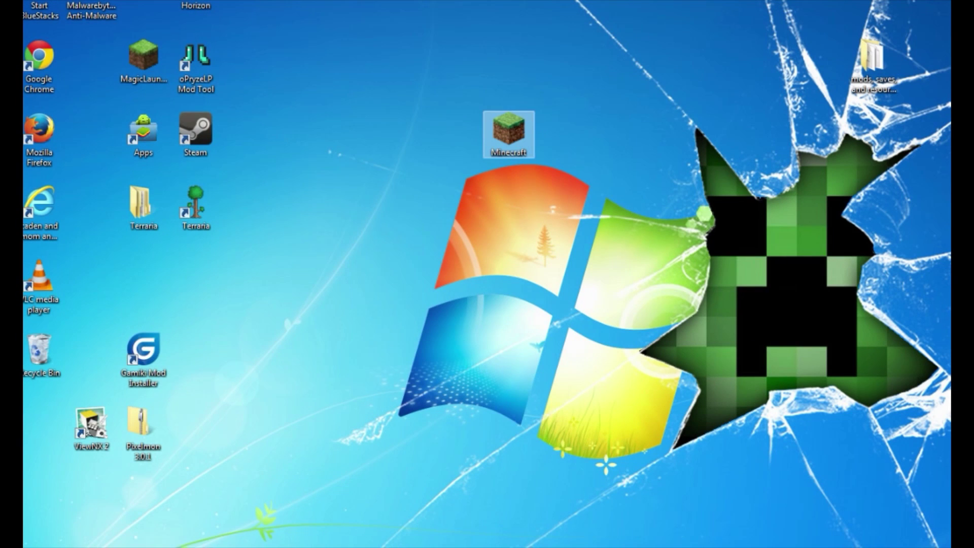
# Step: Launch Minecraft from the desktop shortcut, allow it past the security warning, and play the Forge profile
pyautogui.doubleClick(508, 135)
pyautogui.press('Return')
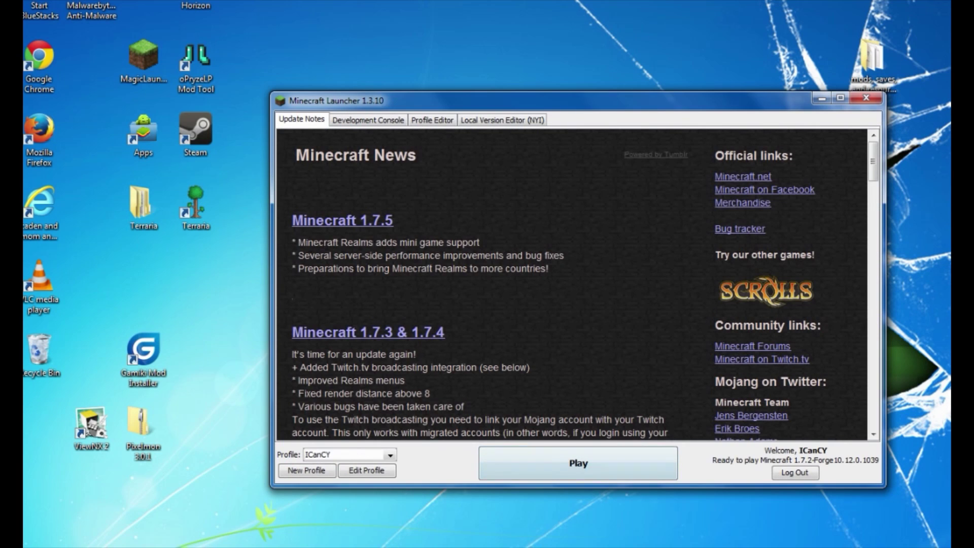
pyautogui.click(578, 463)
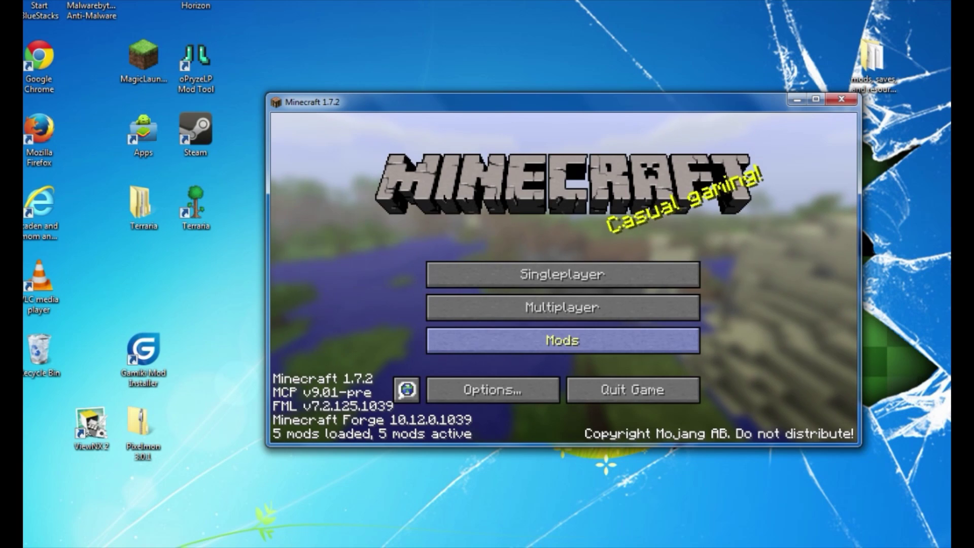
# Step: Confirm The Herobrine Mod 148 appears in the Mod List, then go to Singleplayer
pyautogui.click(562, 340)
pyautogui.moveTo(443, 243); pyautogui.dragTo(443, 245)
pyautogui.scroll(-3, 364, 256)
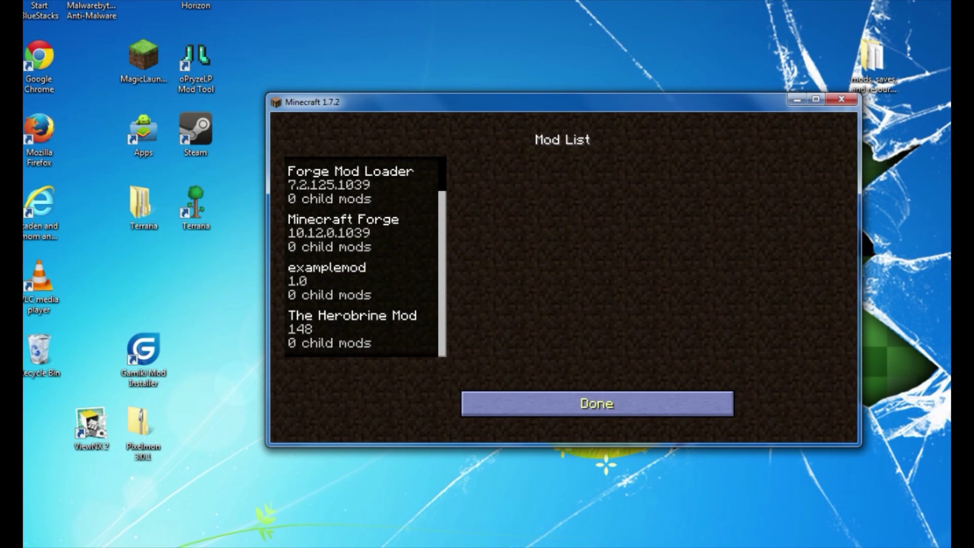
pyautogui.click(598, 403)
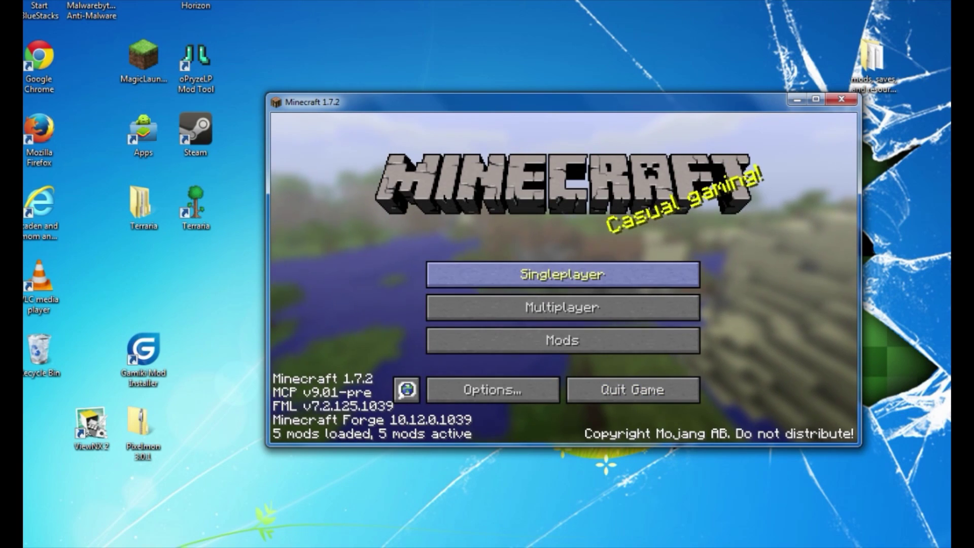
pyautogui.click(563, 274)
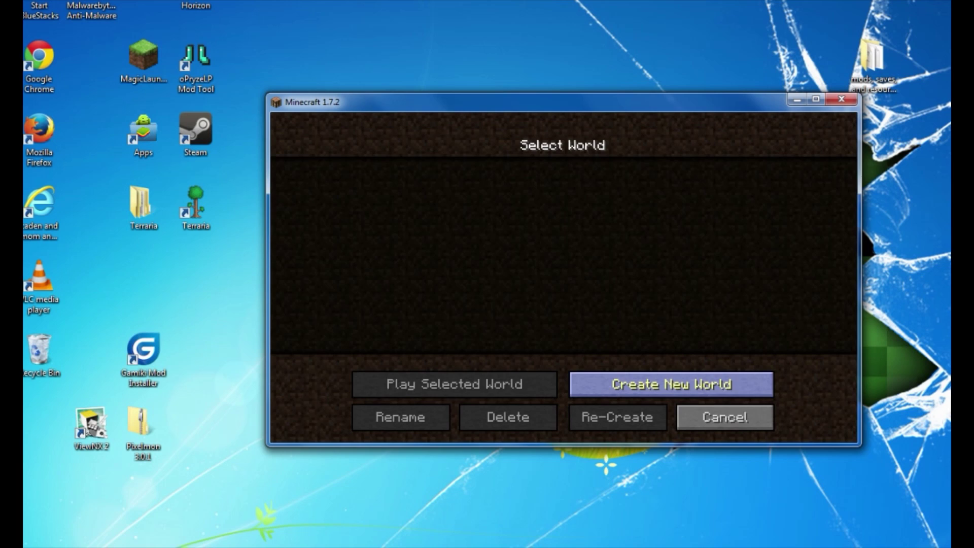